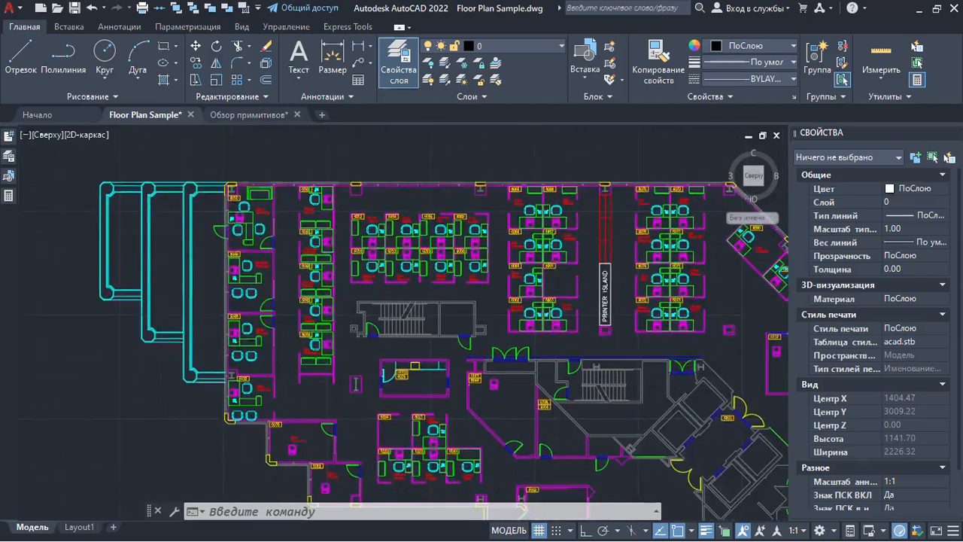
# Step: Explode the door block on the outer wall of room 6050 into separate primitives
pyautogui.scroll(3, 392, 226)
pyautogui.moveTo(236, 242); pyautogui.dragTo(499, 266, button='middle')
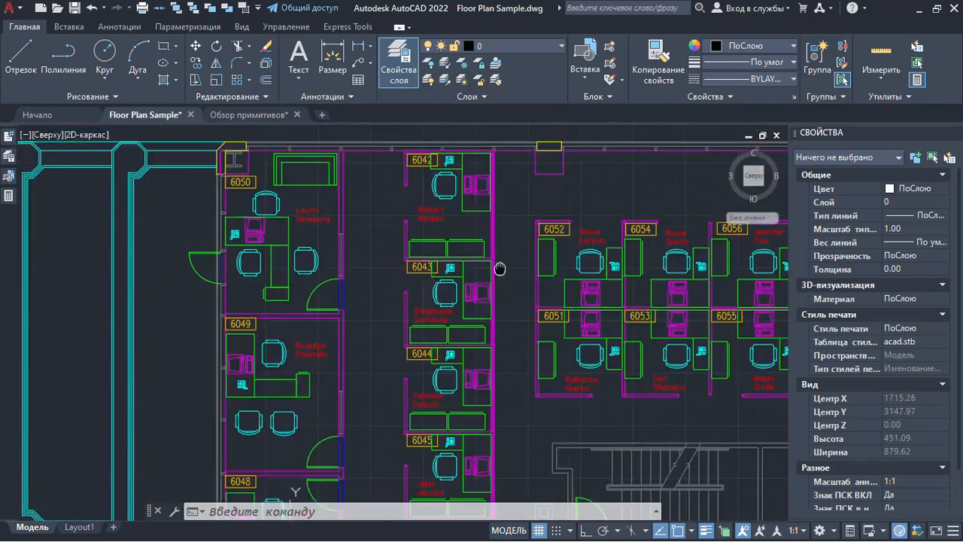
pyautogui.scroll(2, 219, 238)
pyautogui.moveTo(187, 278); pyautogui.dragTo(254, 267, button='middle')
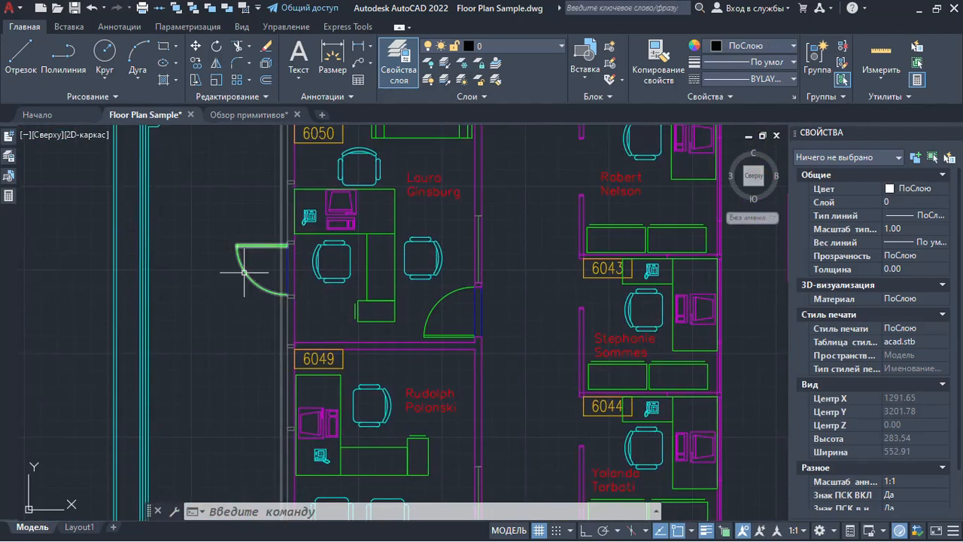
pyautogui.click(243, 272)
pyautogui.click(235, 80)
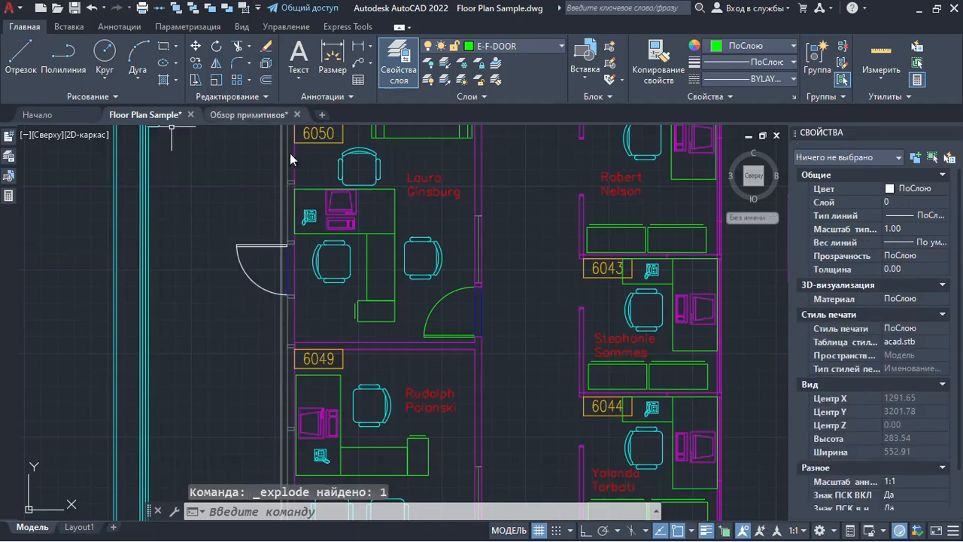
# Step: Select the exploded door's swing arc and leaf outline to examine them as separate objects
pyautogui.scroll(6, 248, 263)
pyautogui.click(249, 264)
pyautogui.click(218, 283)
pyautogui.moveTo(259, 327)
pyautogui.mouseDown(button='middle')
pyautogui.moveTo(218, 221)
pyautogui.moveTo(236, 246)
pyautogui.mouseUp(button='middle')
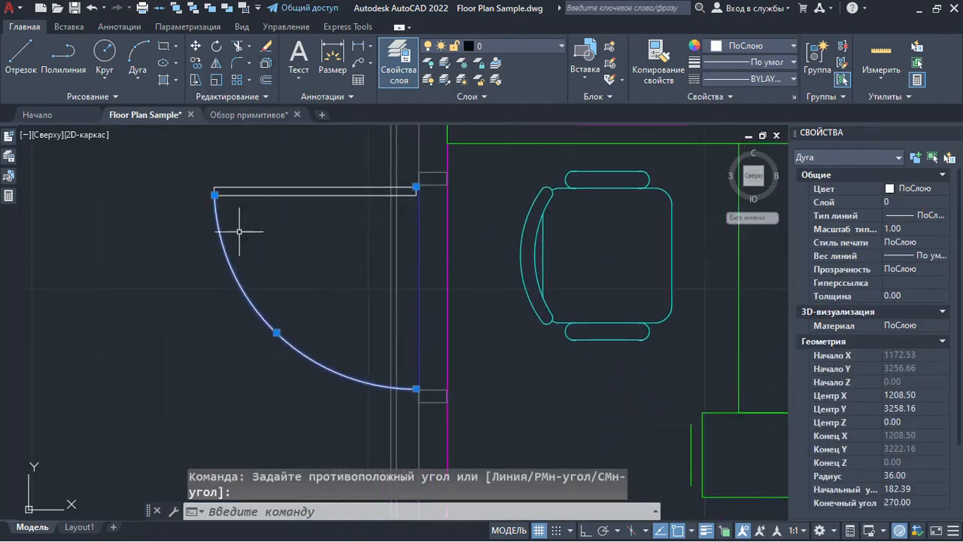
pyautogui.moveTo(296, 212); pyautogui.dragTo(325, 251, button='middle')
pyautogui.click(330, 234)
pyautogui.press('Escape')
pyautogui.click(331, 234)
pyautogui.scroll(-5, 325, 308)
pyautogui.moveTo(323, 313); pyautogui.dragTo(260, 261, button='middle')
pyautogui.scroll(-6, 260, 262)
pyautogui.press('Escape')
# Step: Switch to the Обзор примитивов drawing and look over the additional drawing commands
pyautogui.scroll(-4, 298, 277)
pyautogui.moveTo(364, 308); pyautogui.dragTo(245, 233, button='middle')
pyautogui.scroll(-4, 245, 232)
pyautogui.moveTo(321, 264); pyautogui.dragTo(332, 243, button='middle')
pyautogui.scroll(2, 252, 223)
pyautogui.moveTo(252, 223); pyautogui.dragTo(268, 242, button='middle')
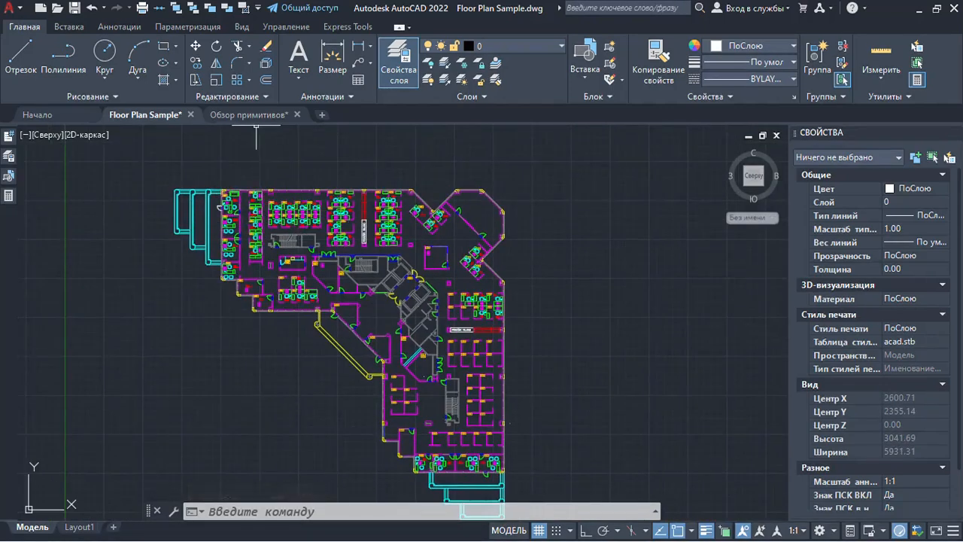
pyautogui.click(248, 114)
pyautogui.moveTo(336, 271)
pyautogui.mouseDown(button='middle')
pyautogui.moveTo(355, 257)
pyautogui.moveTo(352, 272)
pyautogui.mouseUp(button='middle')
pyautogui.click(105, 97)
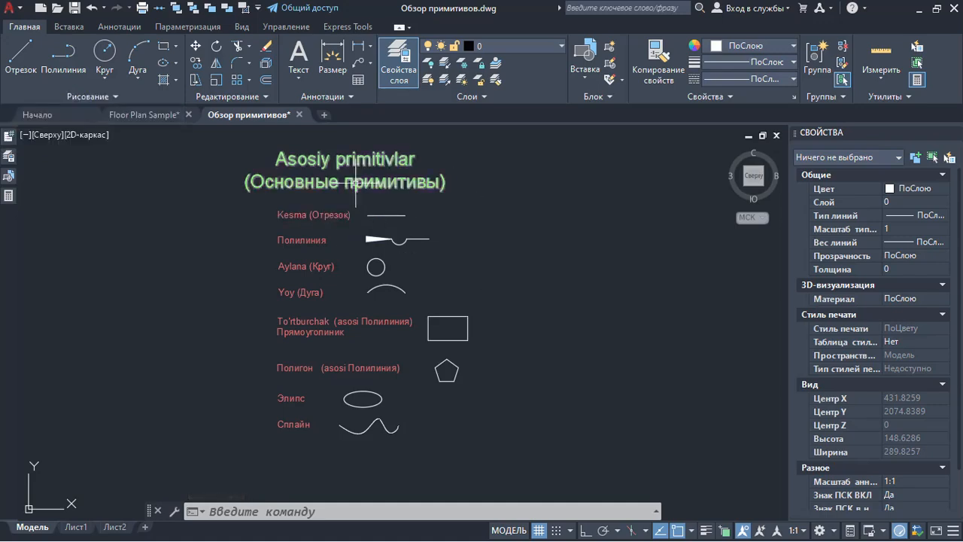
# Step: Inspect the properties of the sample line beside Kesma (Отрезок) in the basic primitives list
pyautogui.scroll(2, 384, 218)
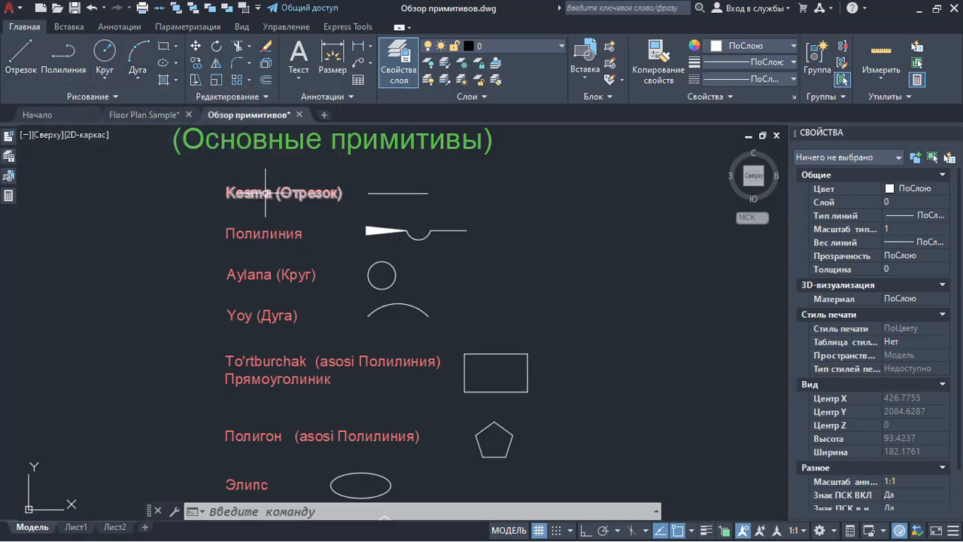
pyautogui.moveTo(255, 383); pyautogui.dragTo(253, 344, button='middle')
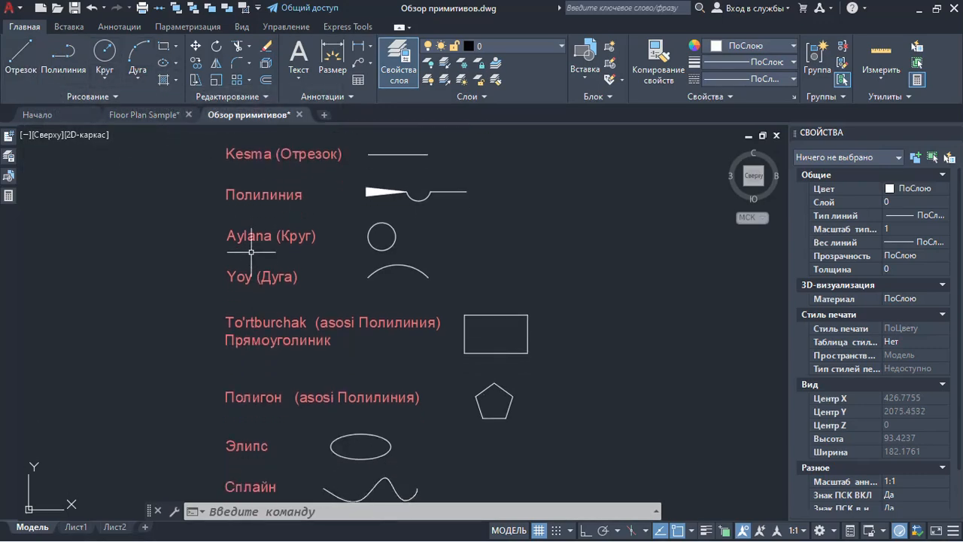
pyautogui.moveTo(318, 228); pyautogui.dragTo(319, 267, button='middle')
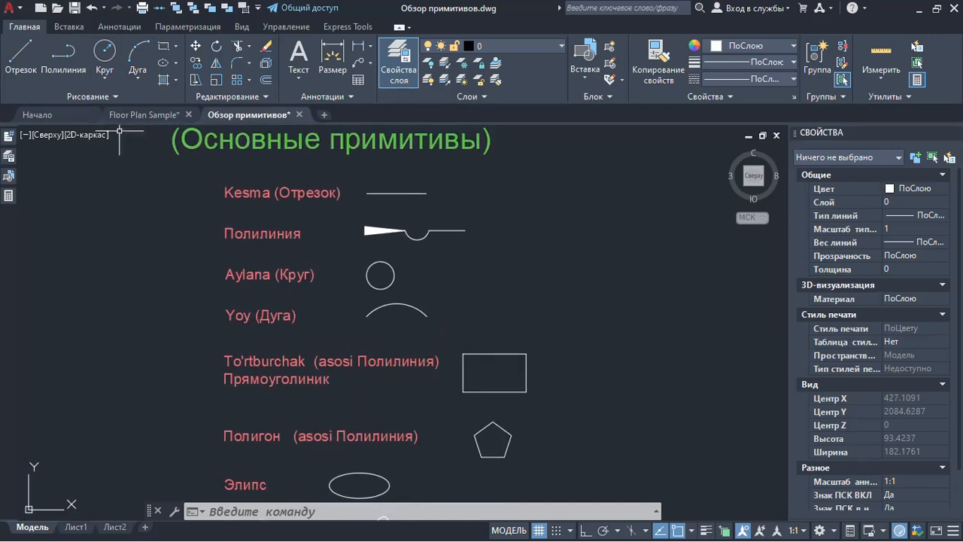
pyautogui.click(379, 194)
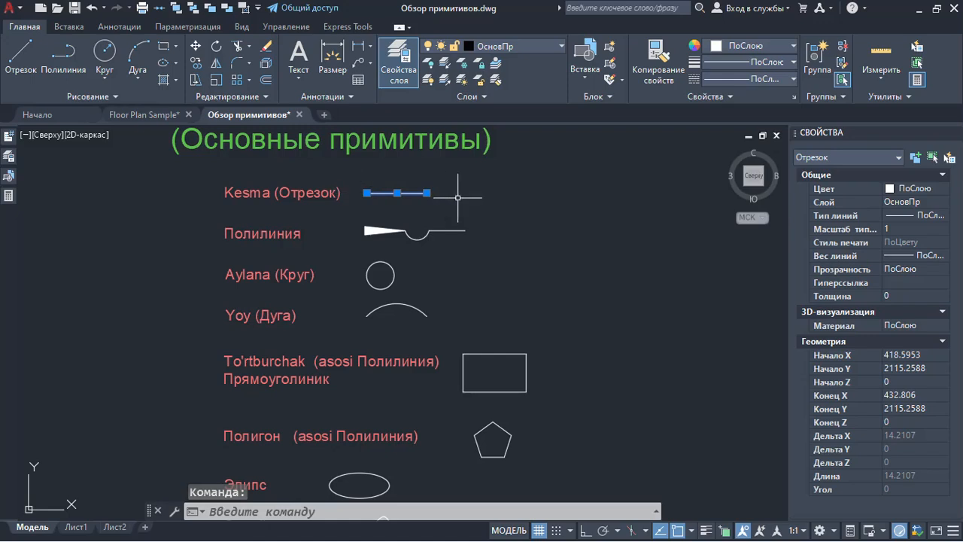
pyautogui.moveTo(516, 292)
pyautogui.mouseDown(button='middle')
pyautogui.moveTo(454, 264)
pyautogui.moveTo(447, 249)
pyautogui.moveTo(464, 262)
pyautogui.mouseUp(button='middle')
pyautogui.press('Escape')
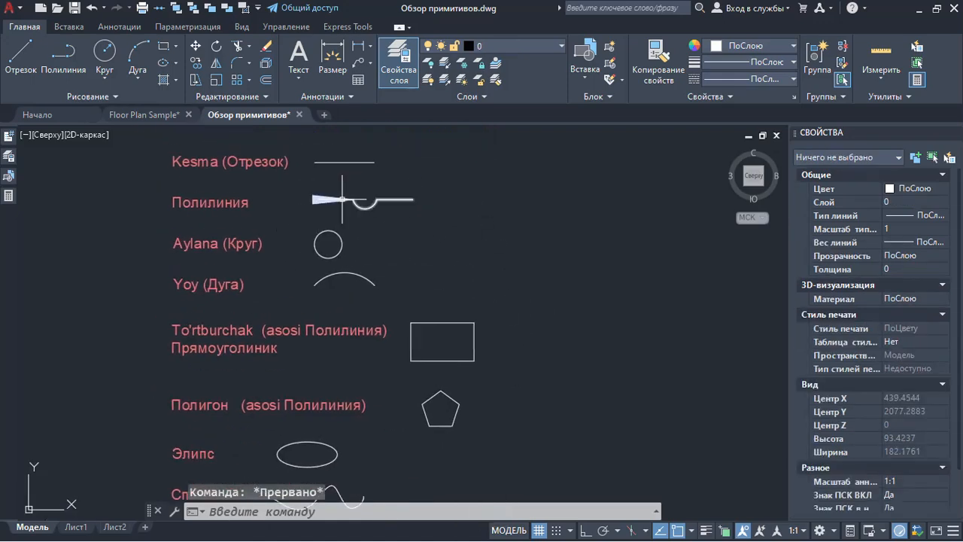
# Step: Inspect the properties of the sample polyline beside the Полилиния label
pyautogui.click(343, 198)
pyautogui.moveTo(346, 258); pyautogui.dragTo(381, 278, button='middle')
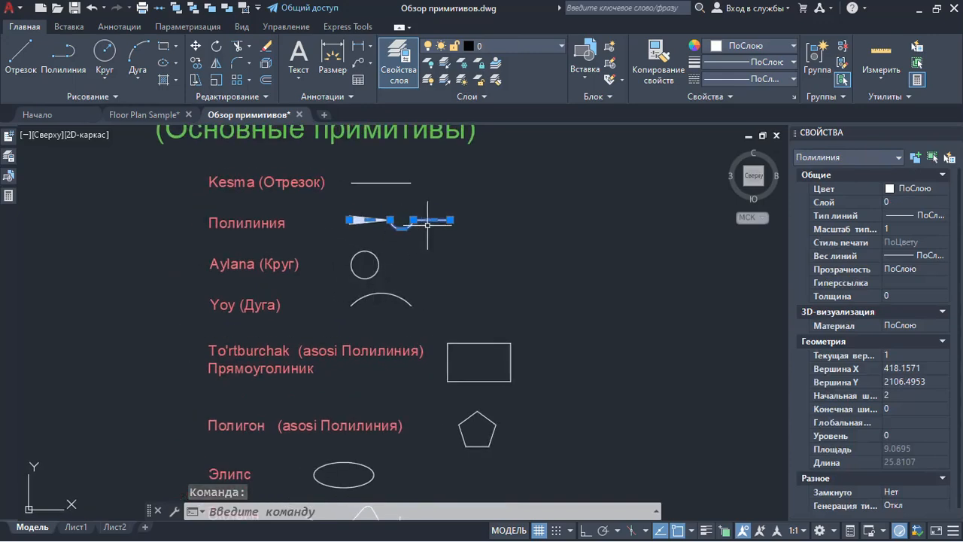
pyautogui.press('Escape')
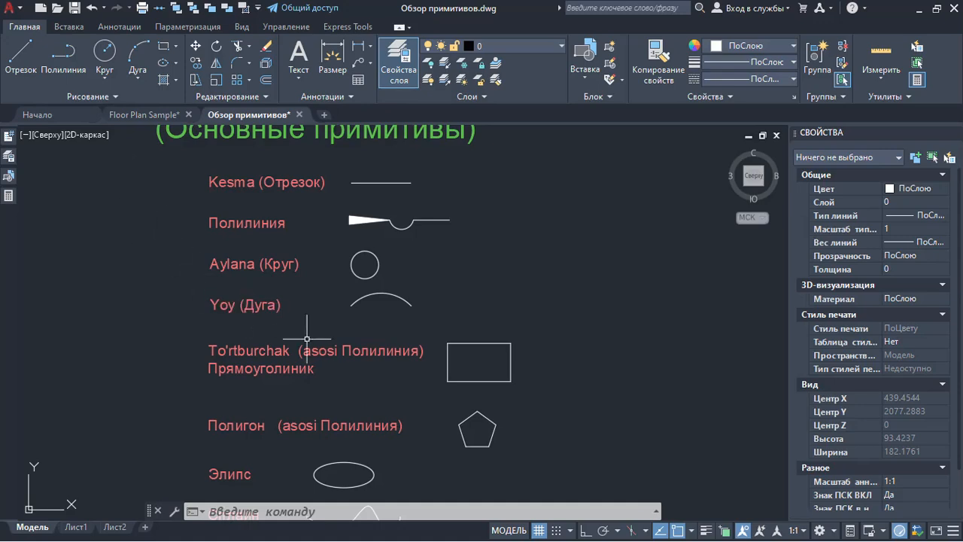
# Step: Inspect the object type and properties of the sample rectangle beside the Прямоуголиник label
pyautogui.moveTo(332, 342); pyautogui.dragTo(326, 334, button='middle')
pyautogui.moveTo(395, 377); pyautogui.dragTo(379, 324, button='middle')
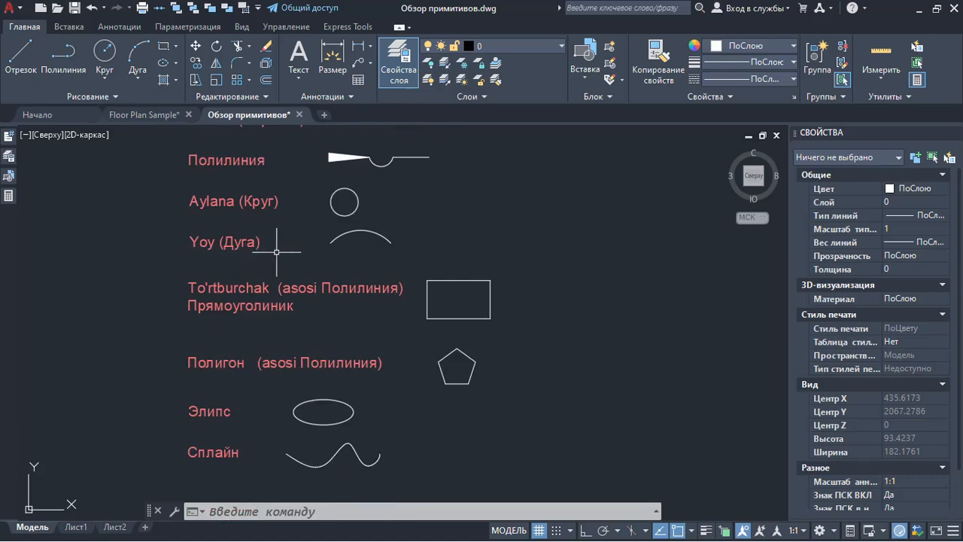
pyautogui.moveTo(319, 338); pyautogui.dragTo(315, 323, button='middle')
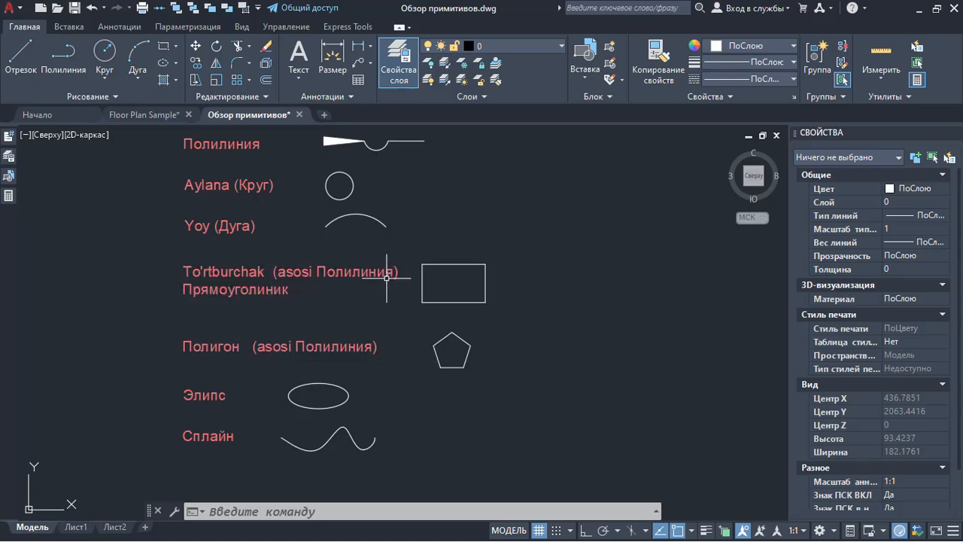
pyautogui.click(464, 277)
pyautogui.click(444, 256)
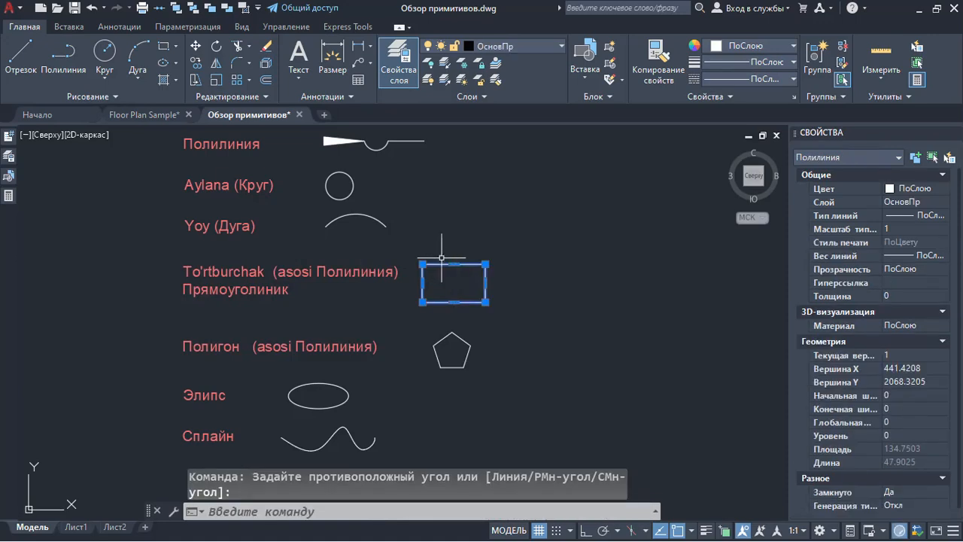
pyautogui.press('Escape')
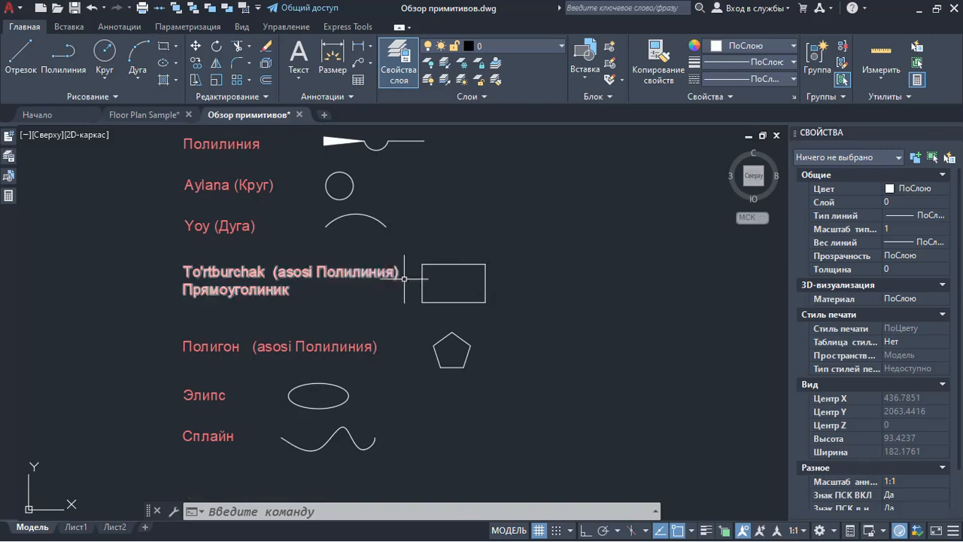
# Step: Compare the object type of the sample rectangle with that of the sample polyline
pyautogui.moveTo(431, 269); pyautogui.dragTo(429, 280, button='middle')
pyautogui.click(469, 286)
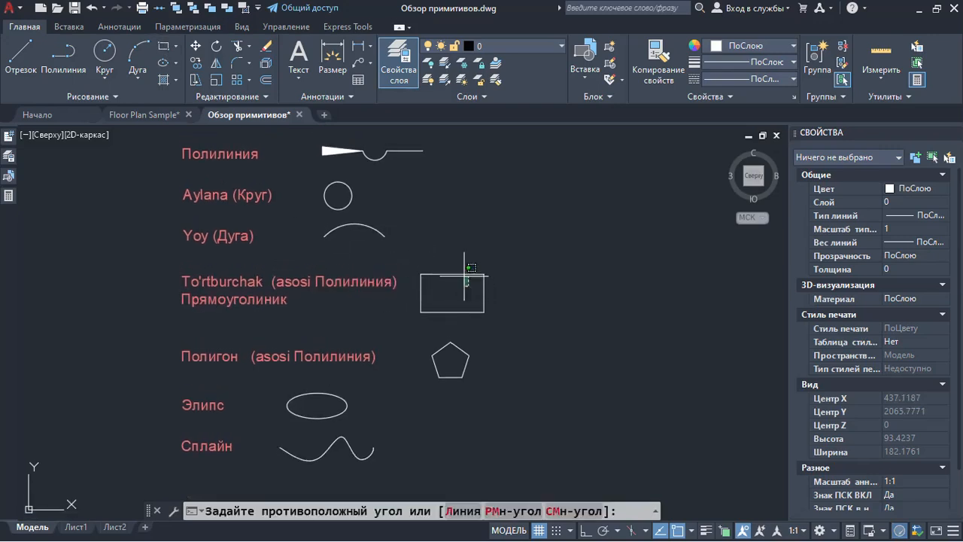
pyautogui.click(464, 275)
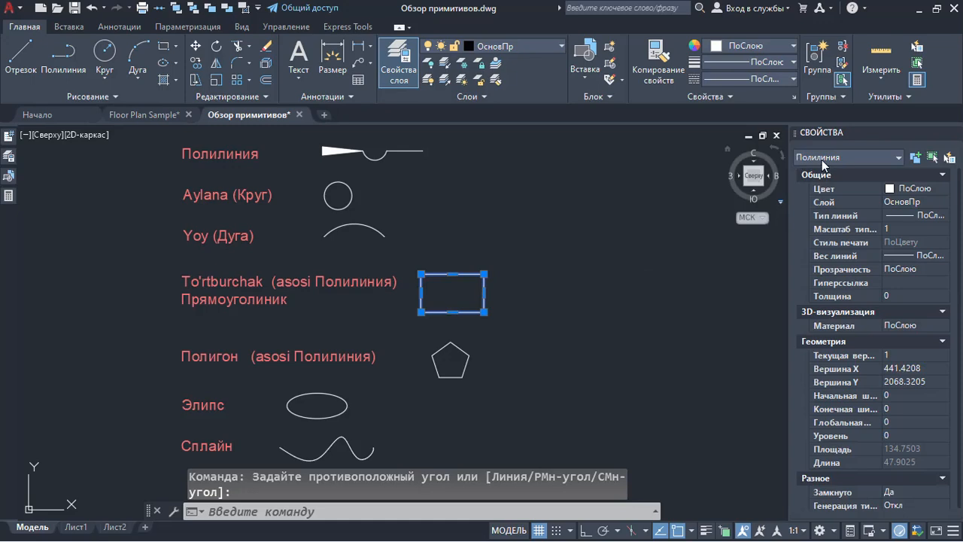
pyautogui.press('Escape')
pyautogui.click(371, 151)
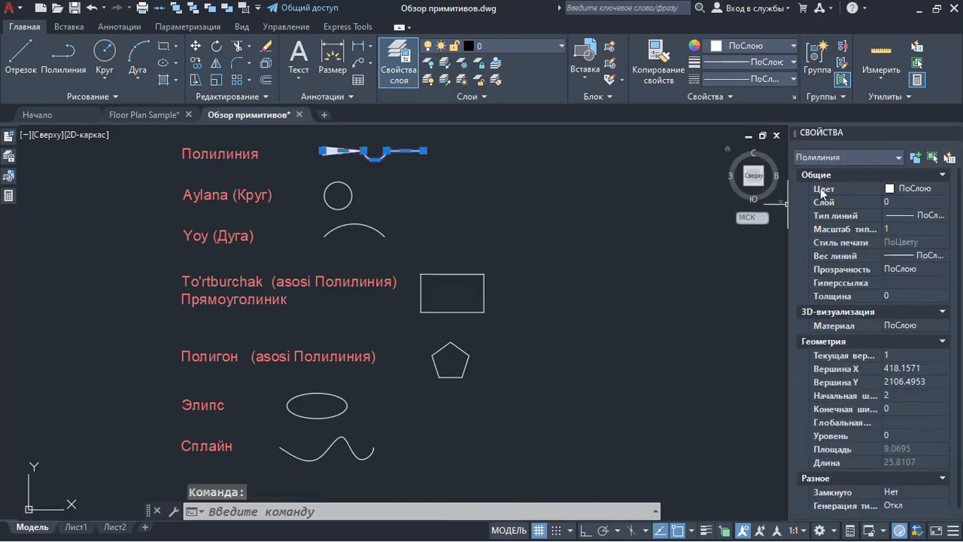
pyautogui.press('Escape')
# Step: Inspect the object type and properties of the sample pentagon beside the Полигон label
pyautogui.scroll(3, 326, 346)
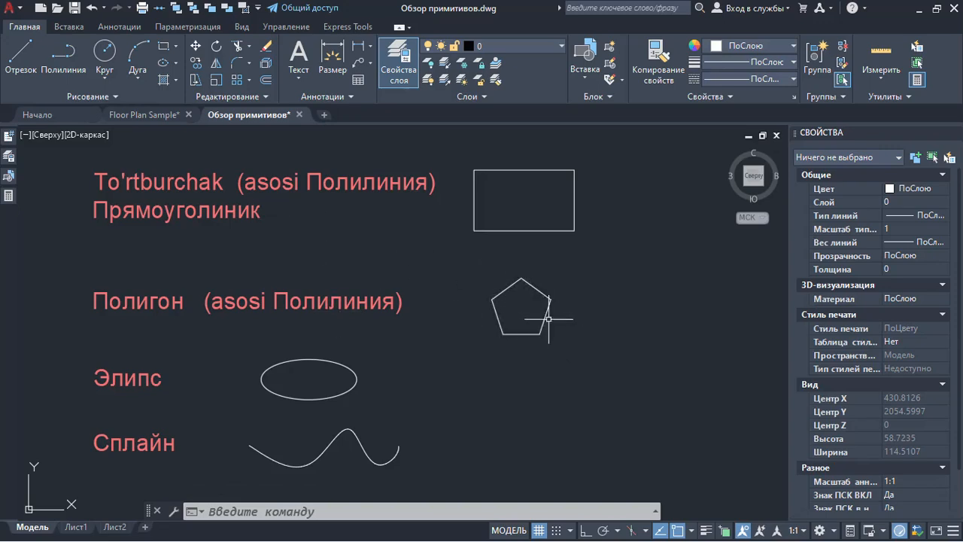
pyautogui.click(560, 341)
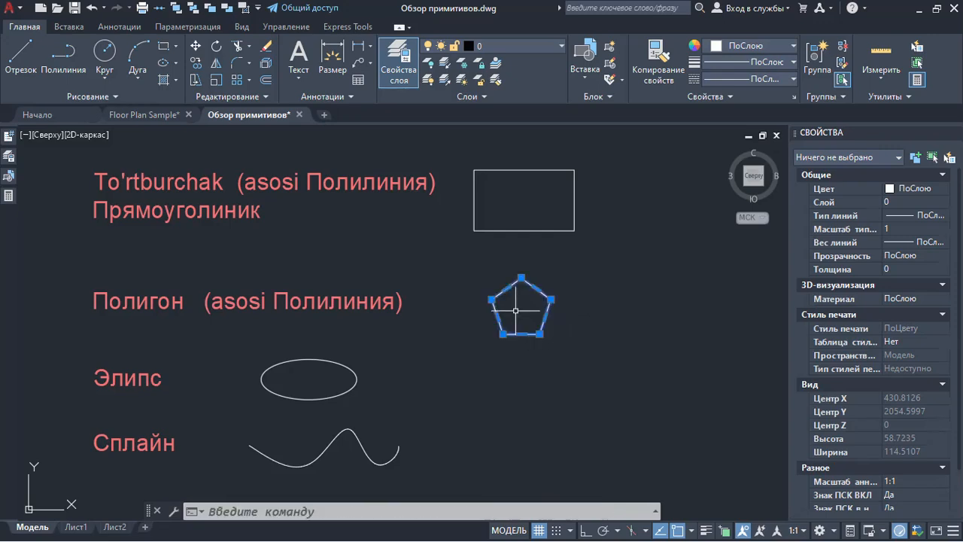
pyautogui.click(516, 311)
pyautogui.scroll(-4, 527, 301)
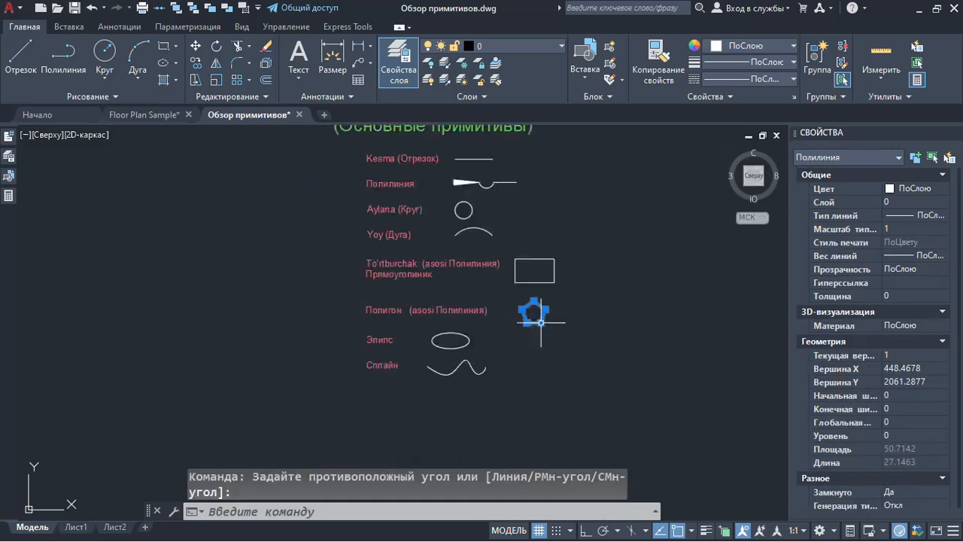
pyautogui.scroll(2, 457, 279)
pyautogui.press('Escape')
# Step: Check the sample ellipse and review the construction methods offered for circles and ellipses
pyautogui.click(344, 310)
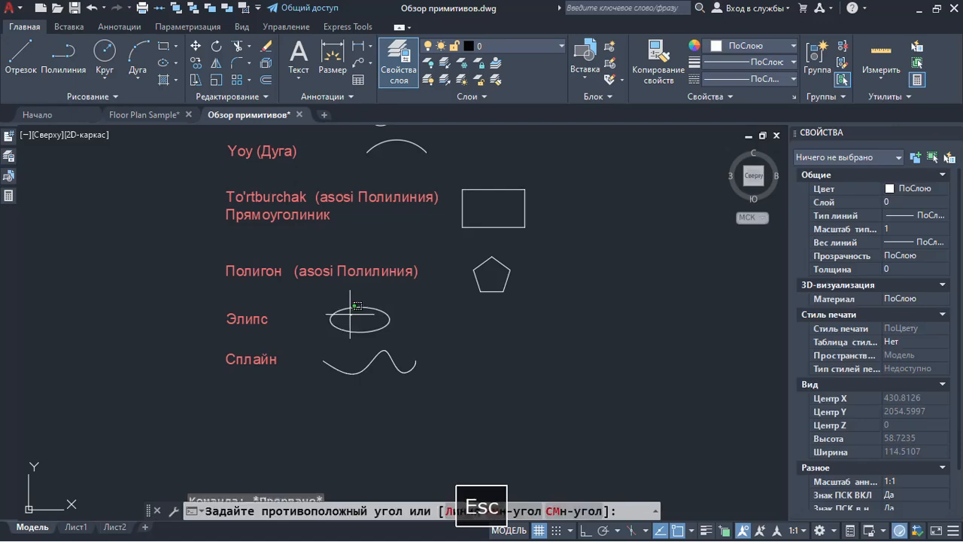
pyautogui.click(353, 314)
pyautogui.press('Escape')
pyautogui.click(105, 77)
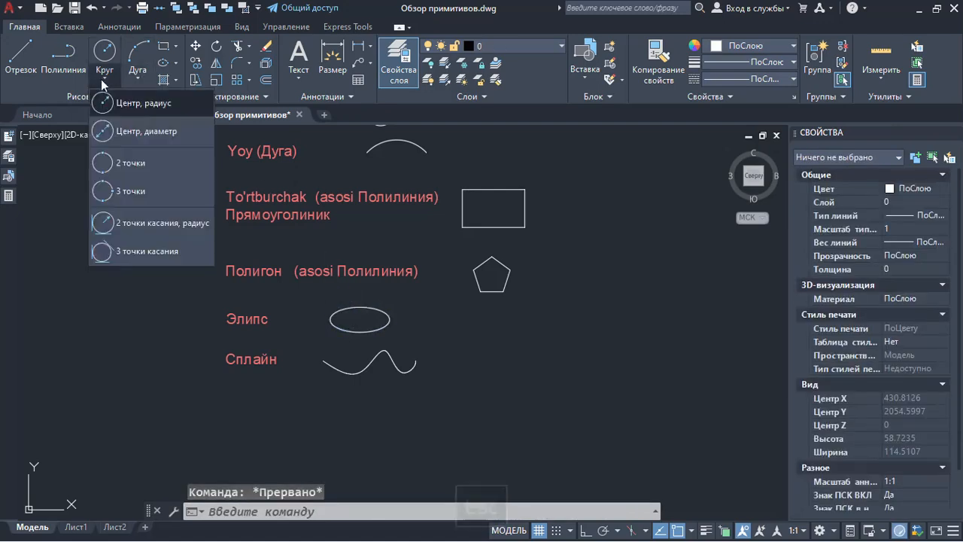
pyautogui.click(176, 61)
pyautogui.click(175, 61)
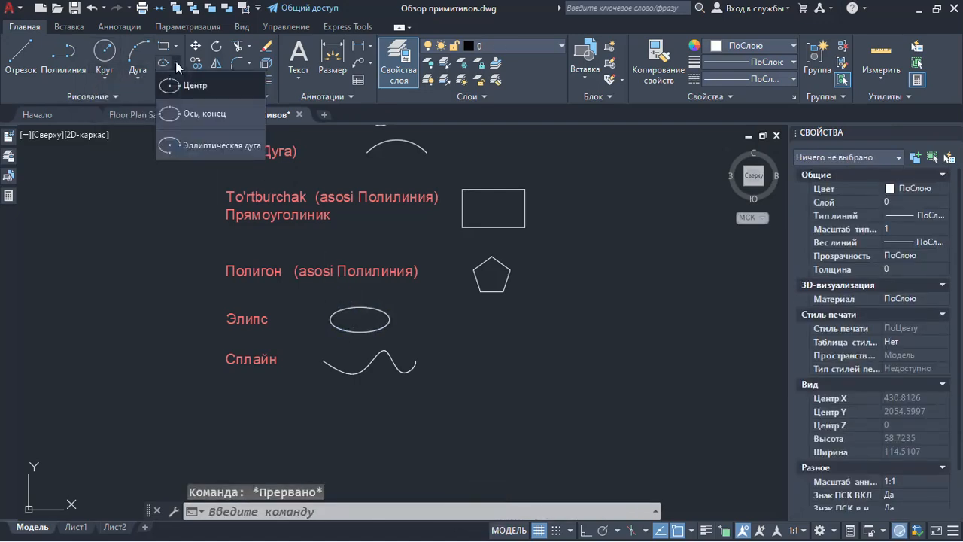
pyautogui.press('Escape')
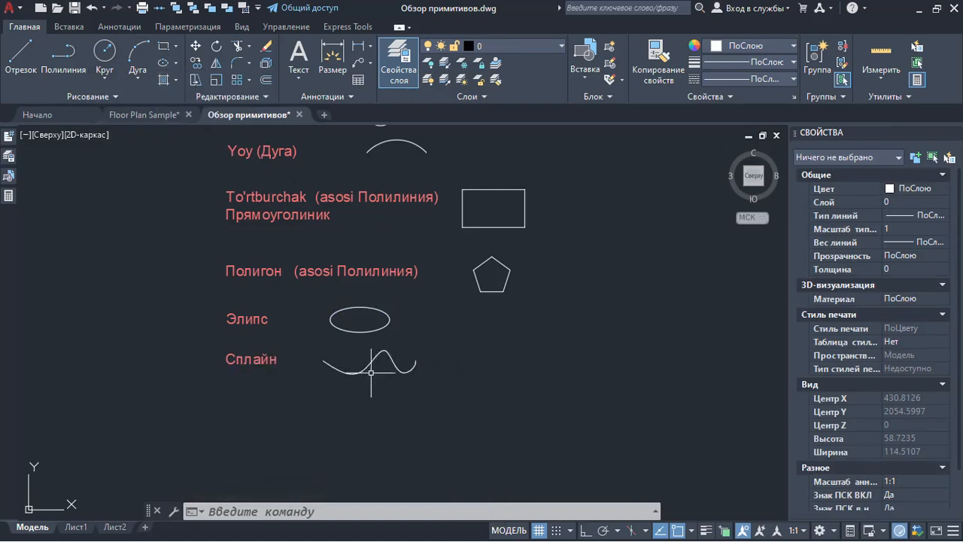
# Step: Select the wavy sample curve beside the Сплайн label to examine it, then clear the selection
pyautogui.click(411, 373)
pyautogui.click(409, 372)
pyautogui.click(399, 354)
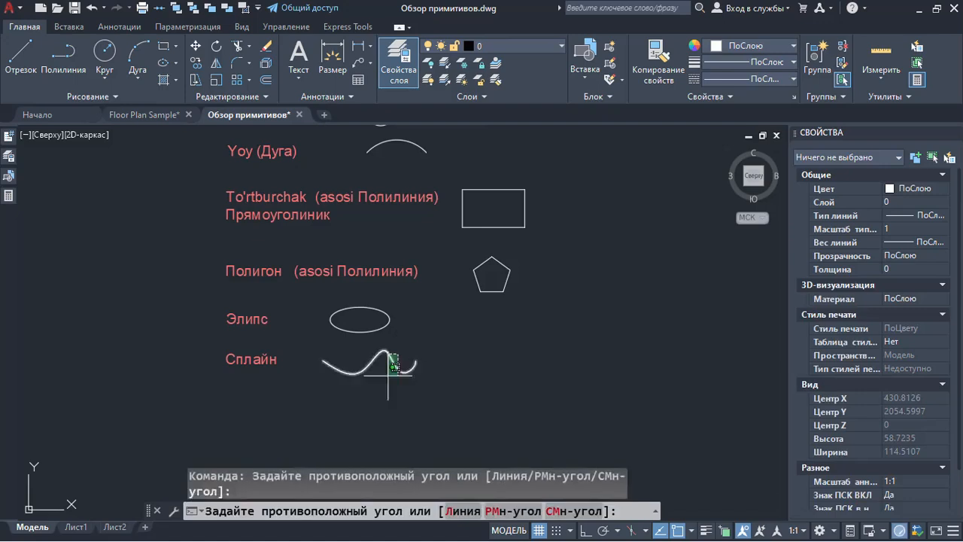
pyautogui.click(386, 377)
pyautogui.scroll(-1, 465, 369)
pyautogui.scroll(-1, 465, 368)
pyautogui.press('Escape')
# Step: Examine the Вспомогательные примитивы list and find the matching additional drawing commands
pyautogui.scroll(-3, 623, 452)
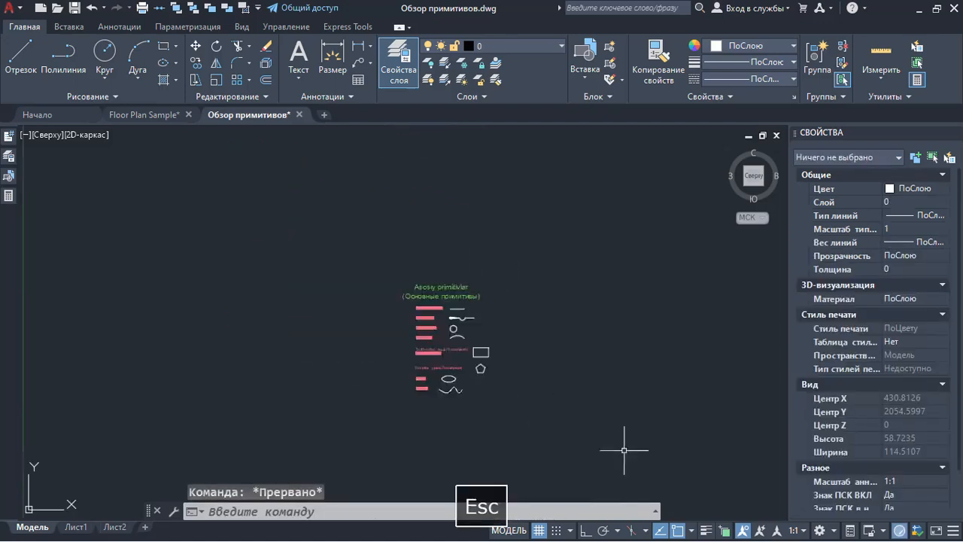
pyautogui.scroll(8, 335, 271)
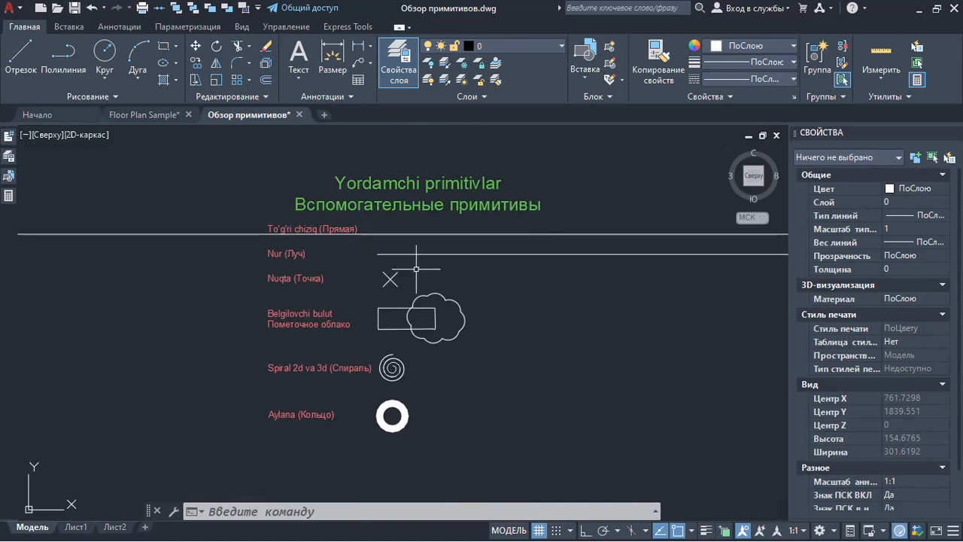
pyautogui.click(105, 100)
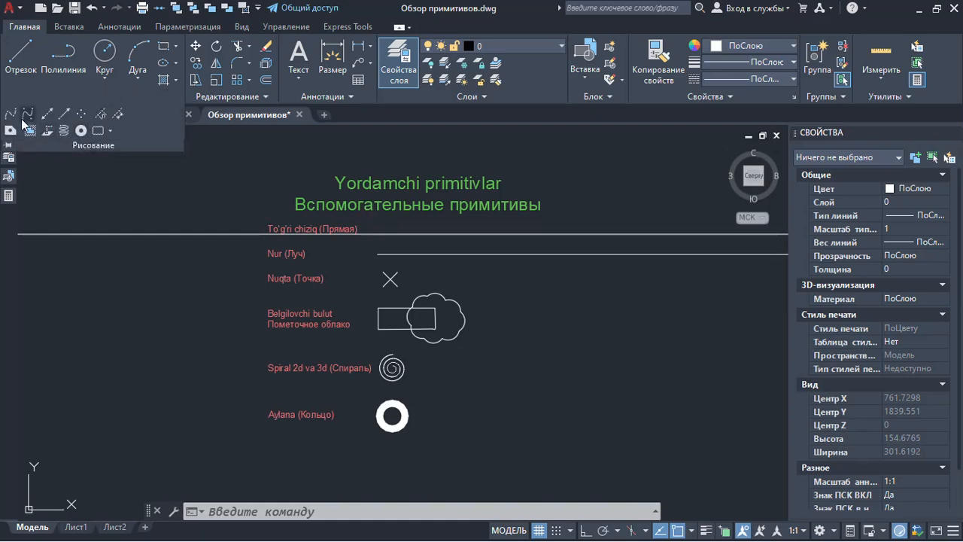
pyautogui.click(82, 98)
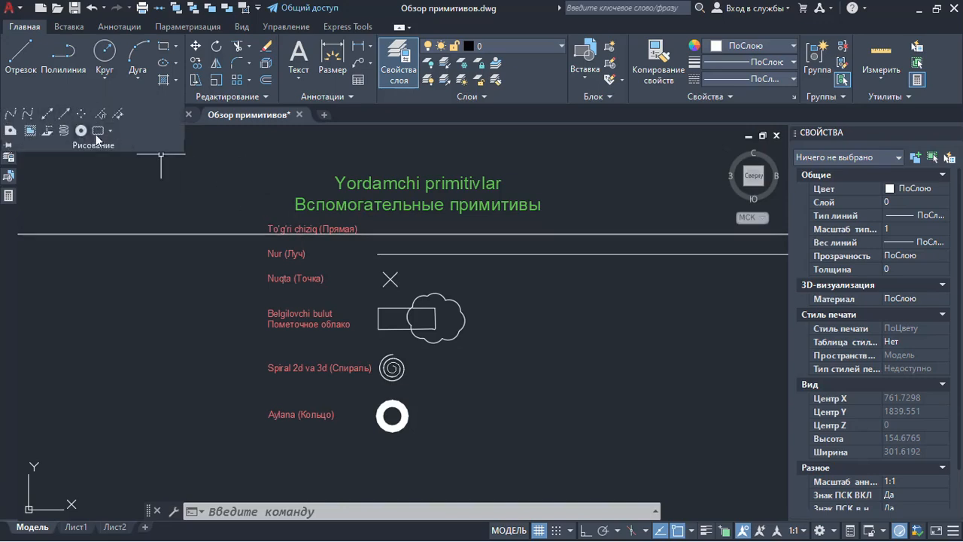
pyautogui.press('Escape')
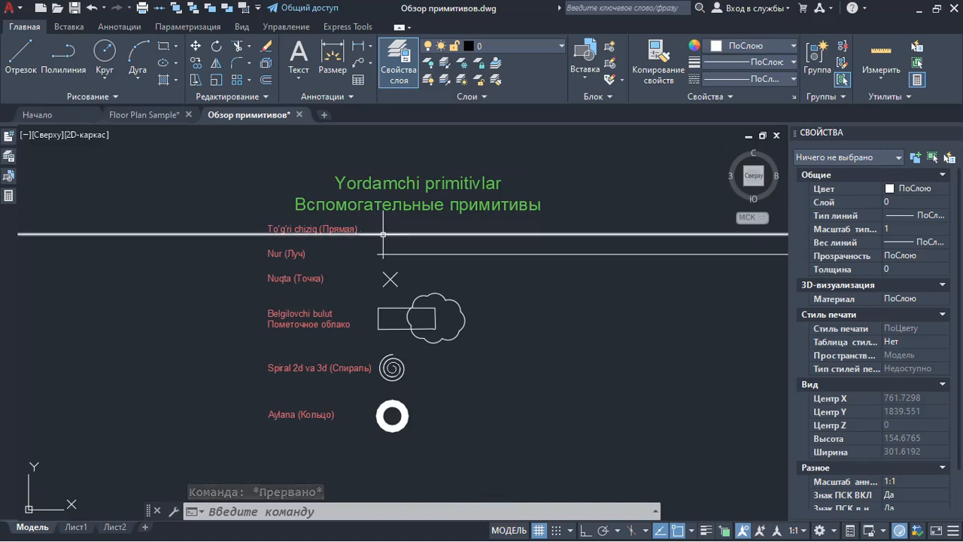
pyautogui.moveTo(383, 235)
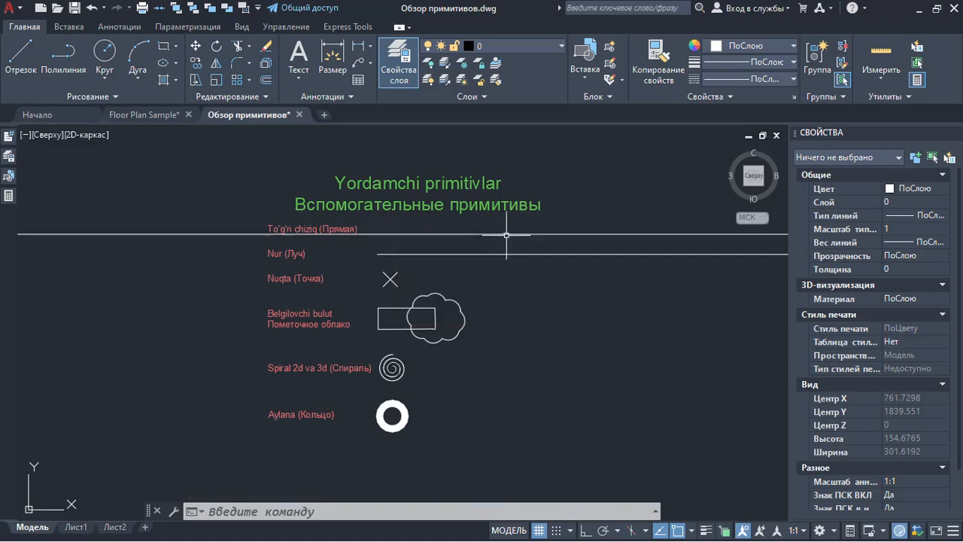
pyautogui.moveTo(371, 261); pyautogui.dragTo(334, 261, button='middle')
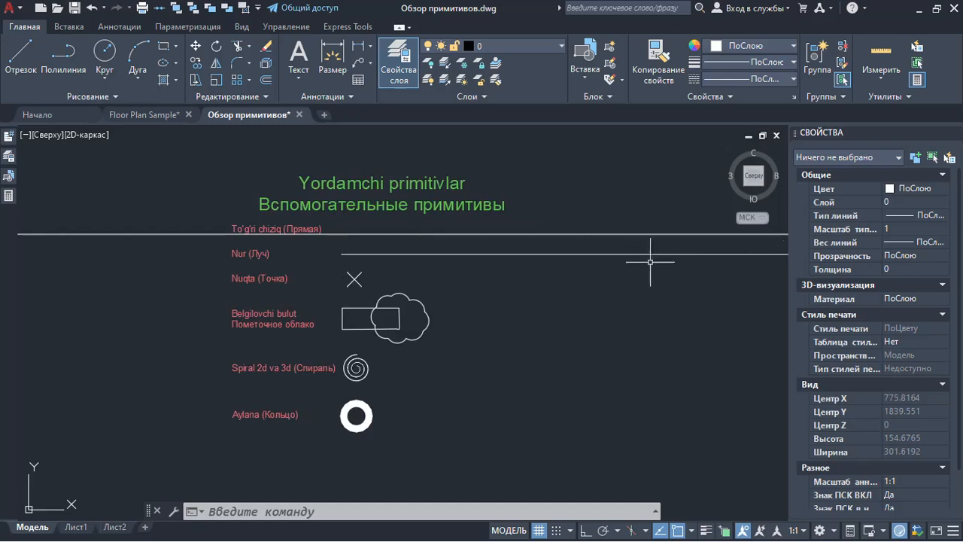
# Step: Examine the sample point, revision cloud and spiral in the Вспомогательные примитивы list
pyautogui.moveTo(450, 349); pyautogui.dragTo(457, 320, button='middle')
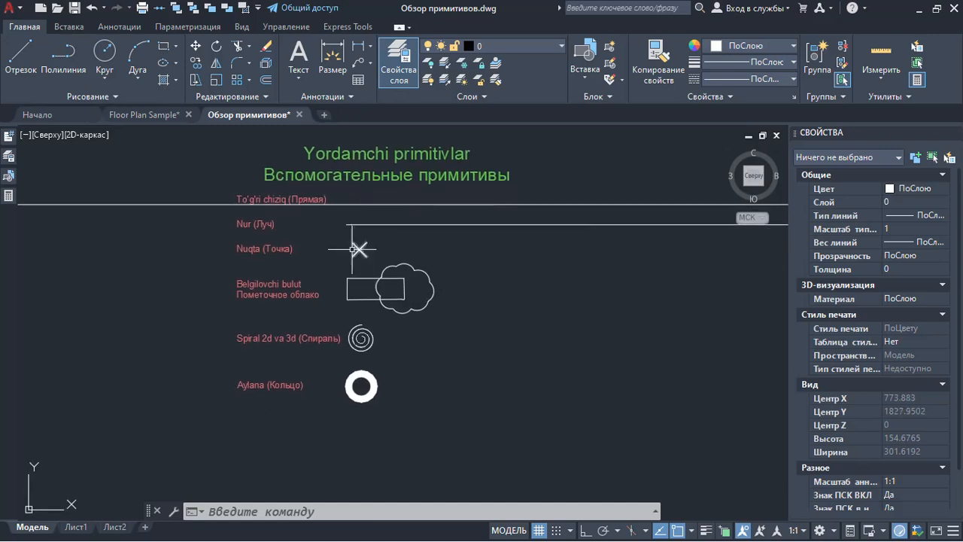
pyautogui.scroll(2, 353, 248)
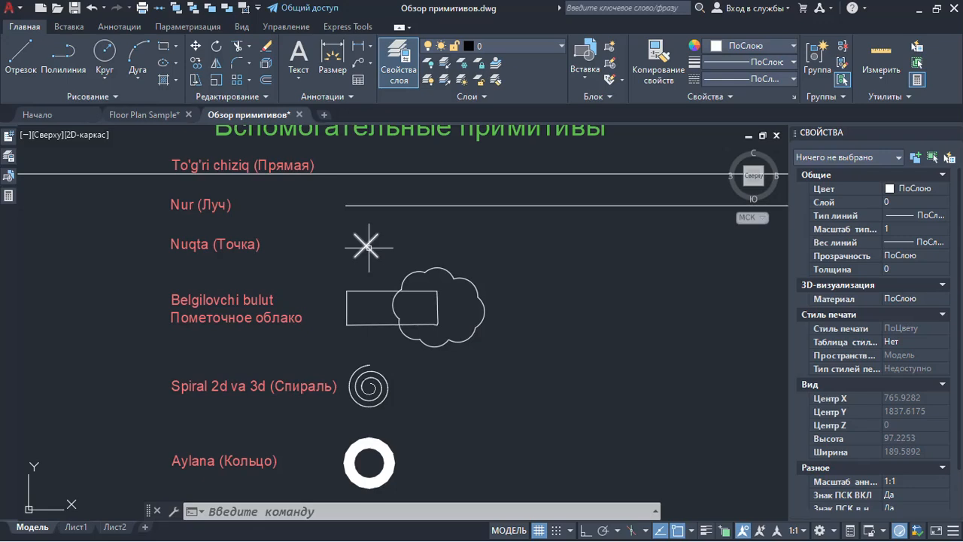
pyautogui.scroll(-2, 354, 280)
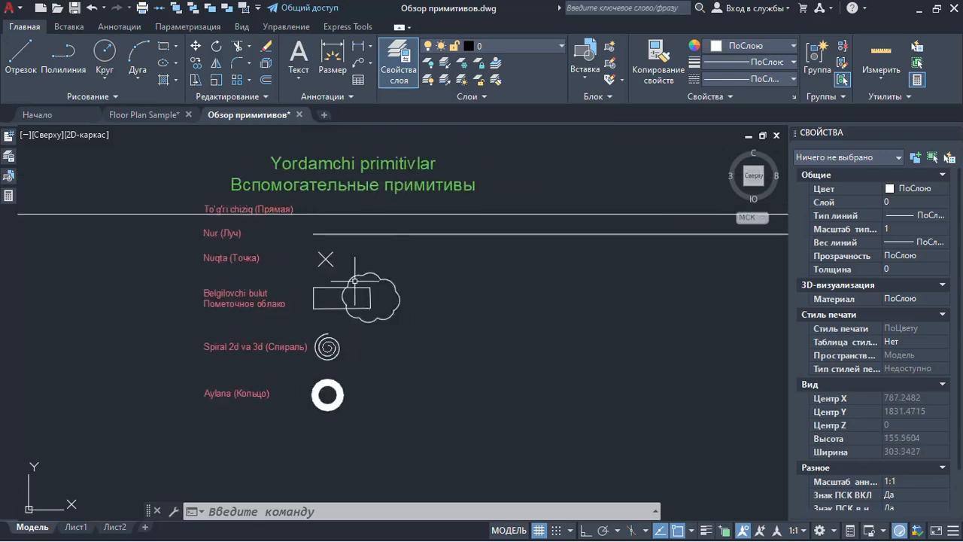
pyautogui.moveTo(340, 282); pyautogui.dragTo(376, 283, button='middle')
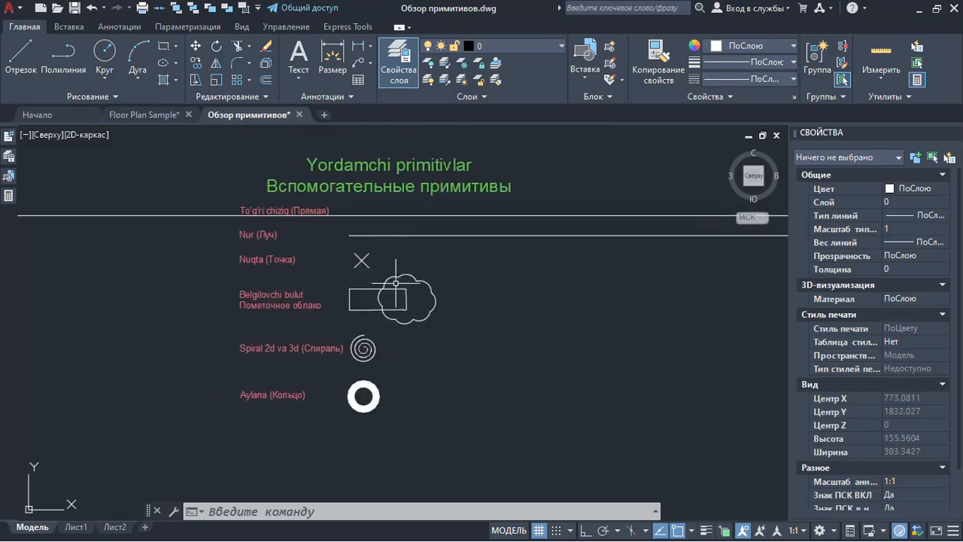
pyautogui.moveTo(366, 256)
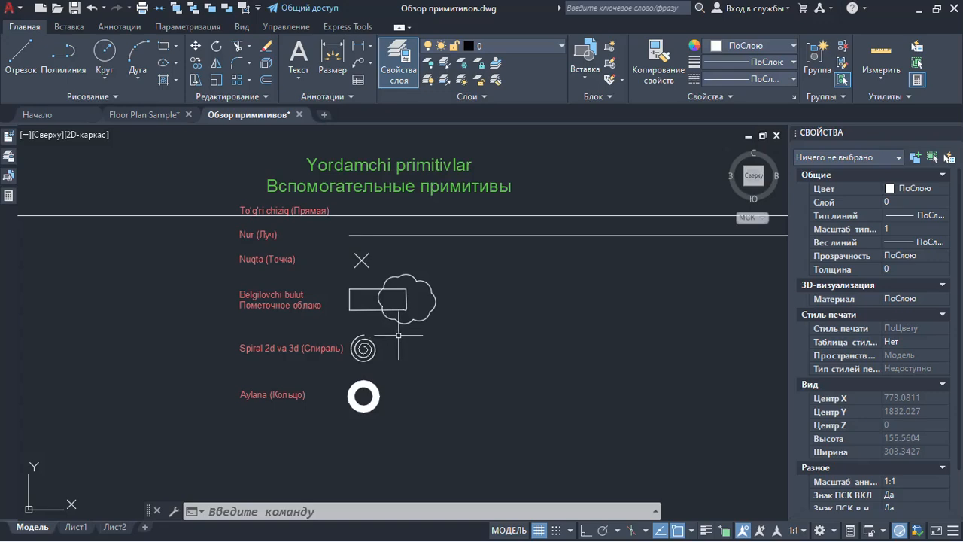
pyautogui.moveTo(430, 350); pyautogui.dragTo(402, 341, button='middle')
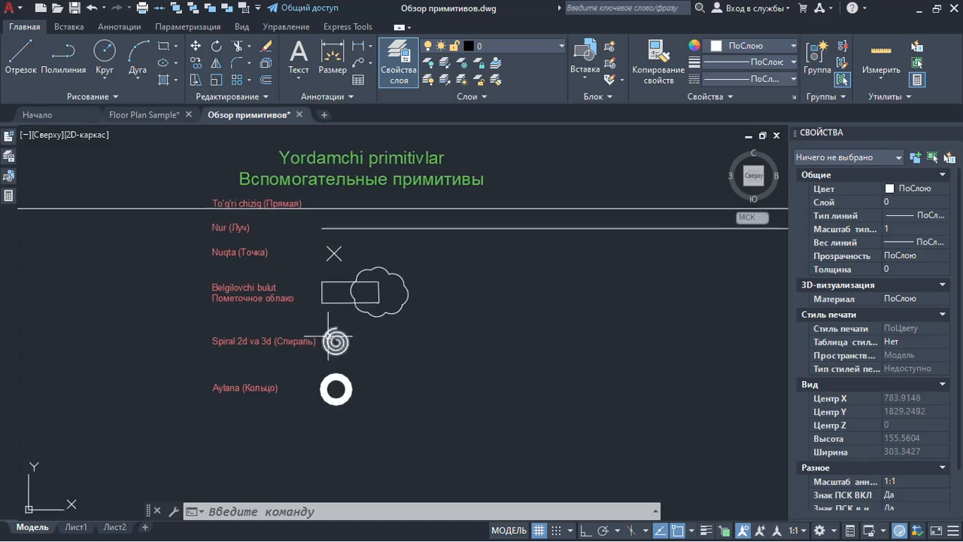
# Step: Change the colour of the sample revision cloud beside the Пометочное облако label to Желтый, then clear the selection
pyautogui.scroll(2, 347, 314)
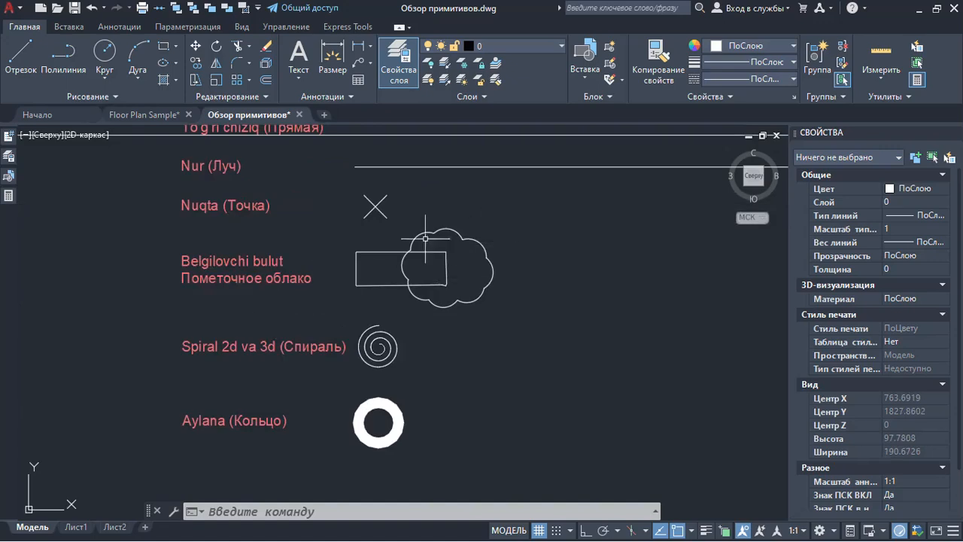
pyautogui.click(482, 243)
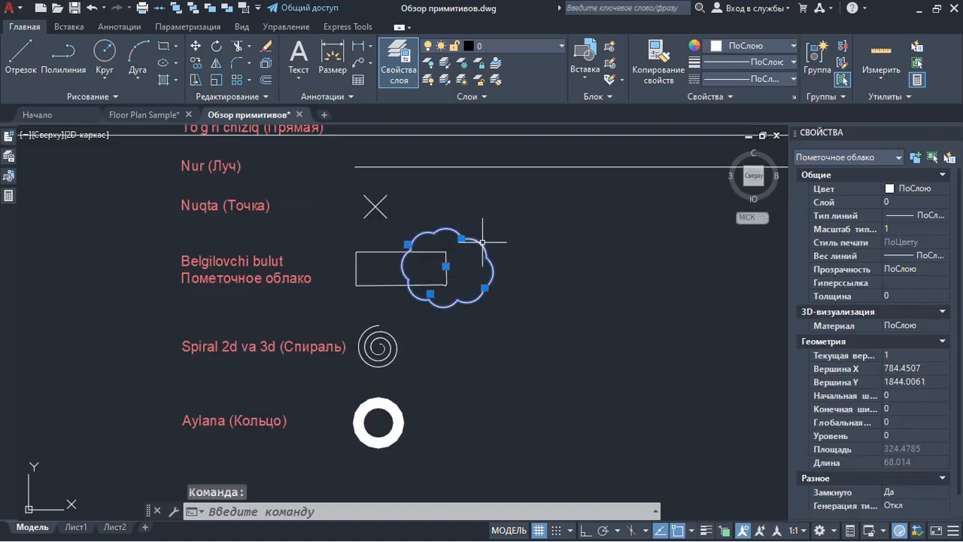
pyautogui.click(920, 190)
pyautogui.click(912, 242)
pyautogui.scroll(-2, 526, 289)
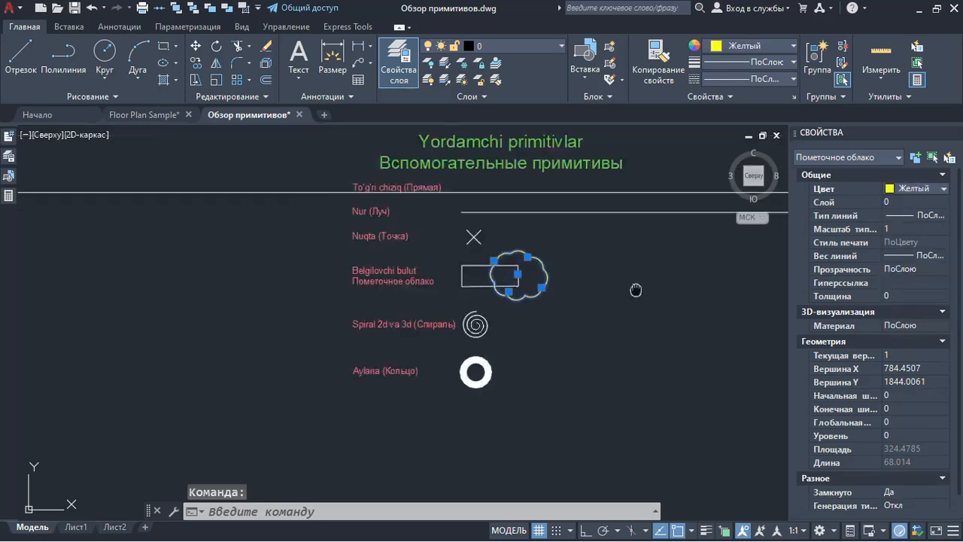
pyautogui.press('Escape')
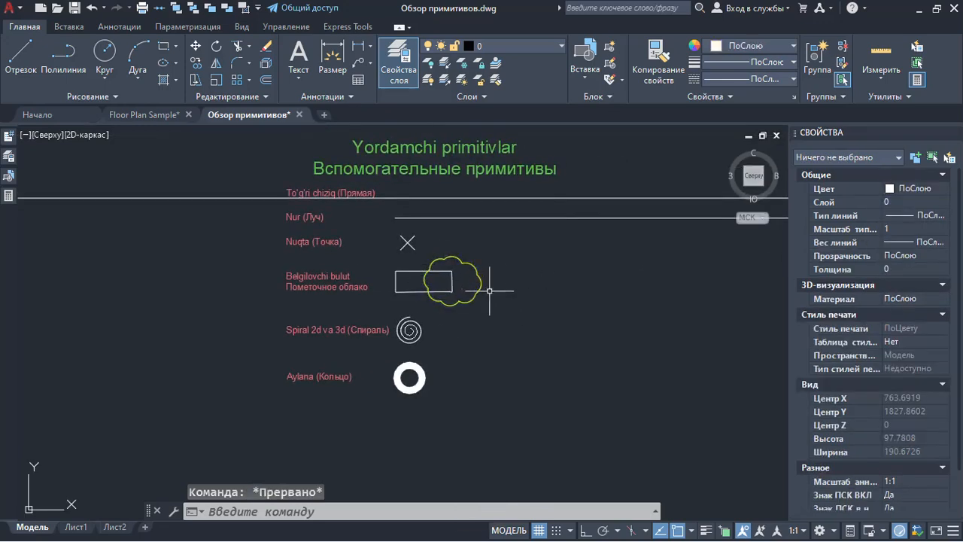
# Step: Draw a rectangular revision cloud enclosing the Спираль and Кольцо rows
pyautogui.click(94, 97)
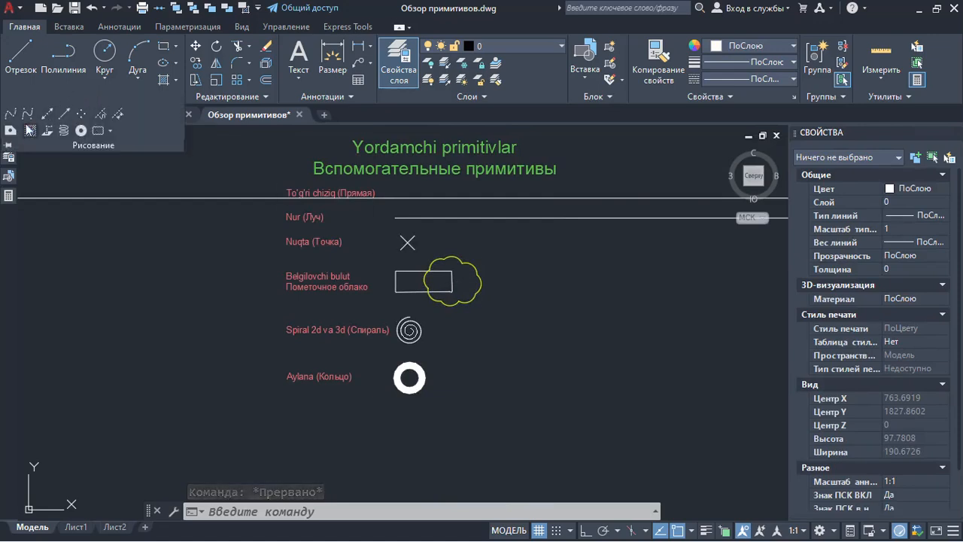
pyautogui.click(99, 130)
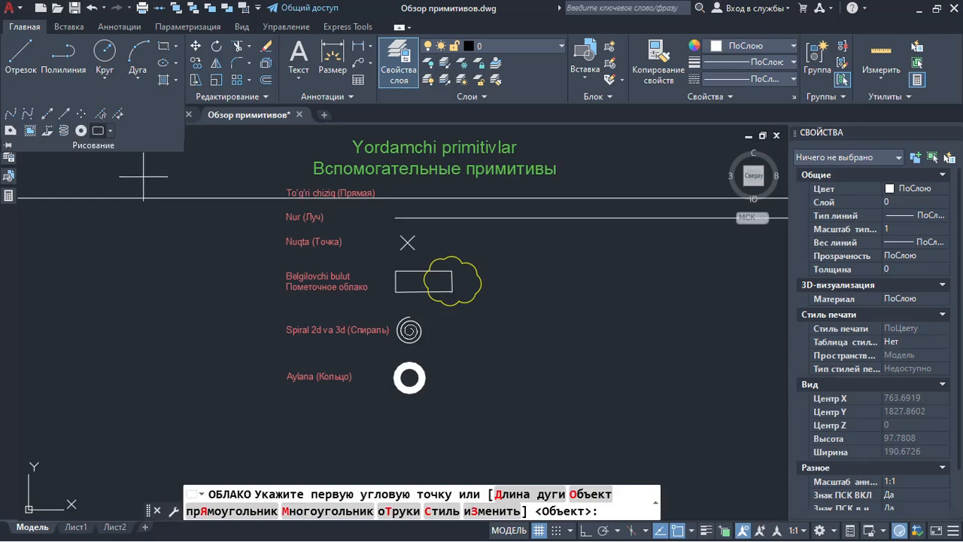
pyautogui.click(235, 297)
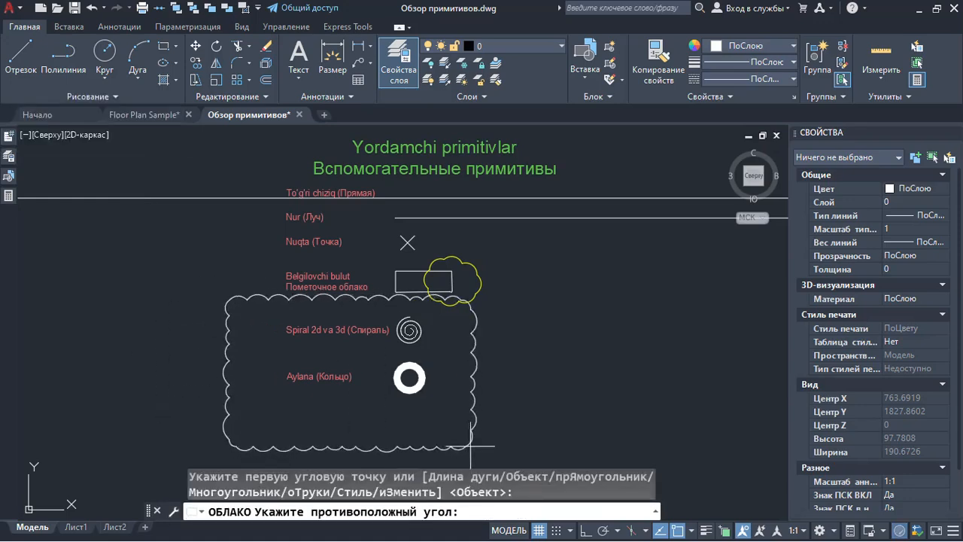
pyautogui.click(445, 448)
# Step: Select the rectangular revision cloud, examine its scalloped outline up close, then clear the selection
pyautogui.click(471, 465)
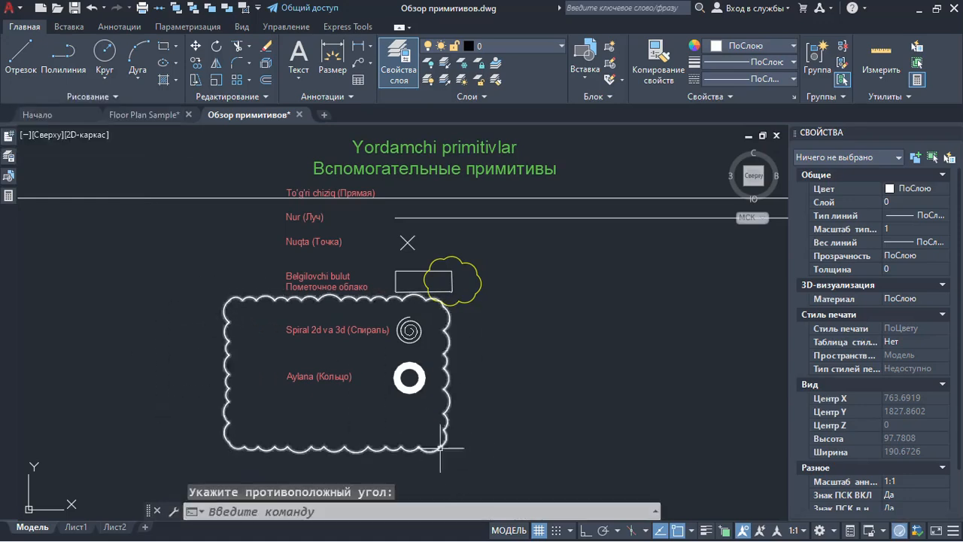
pyautogui.click(395, 425)
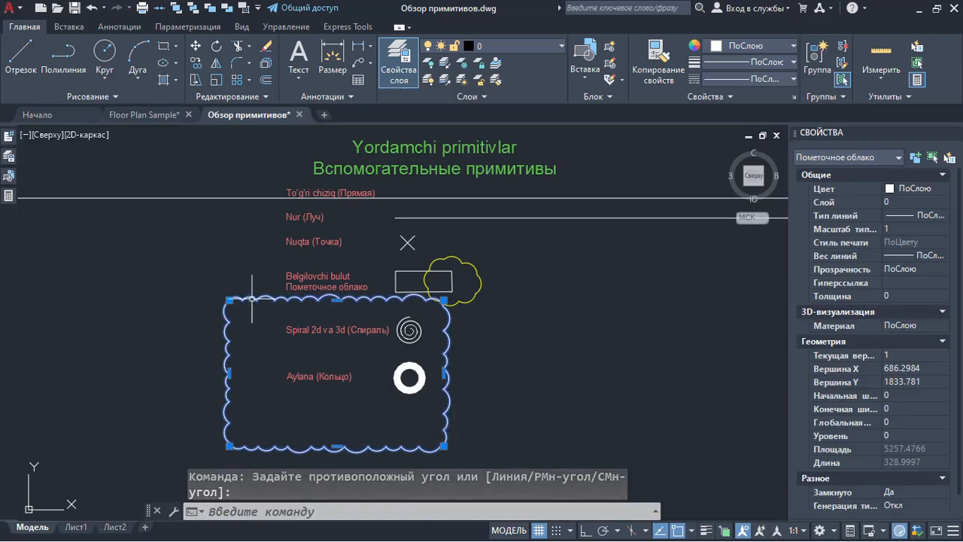
pyautogui.scroll(4, 226, 326)
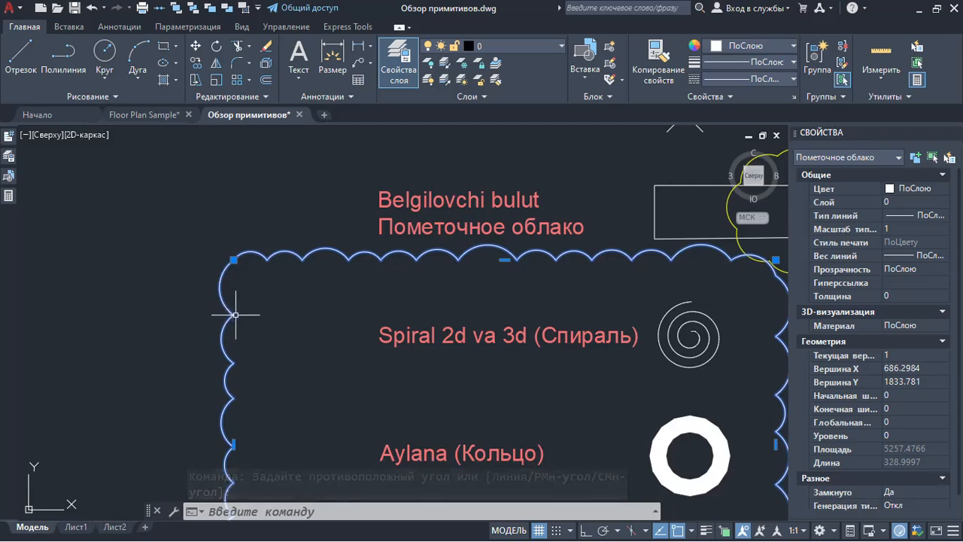
pyautogui.moveTo(234, 393); pyautogui.dragTo(224, 326, button='middle')
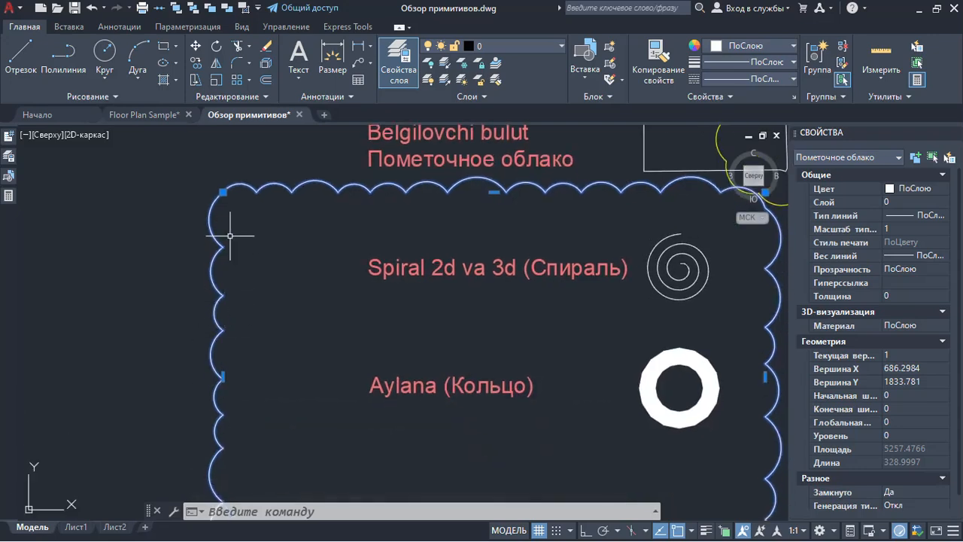
pyautogui.scroll(-3, 213, 391)
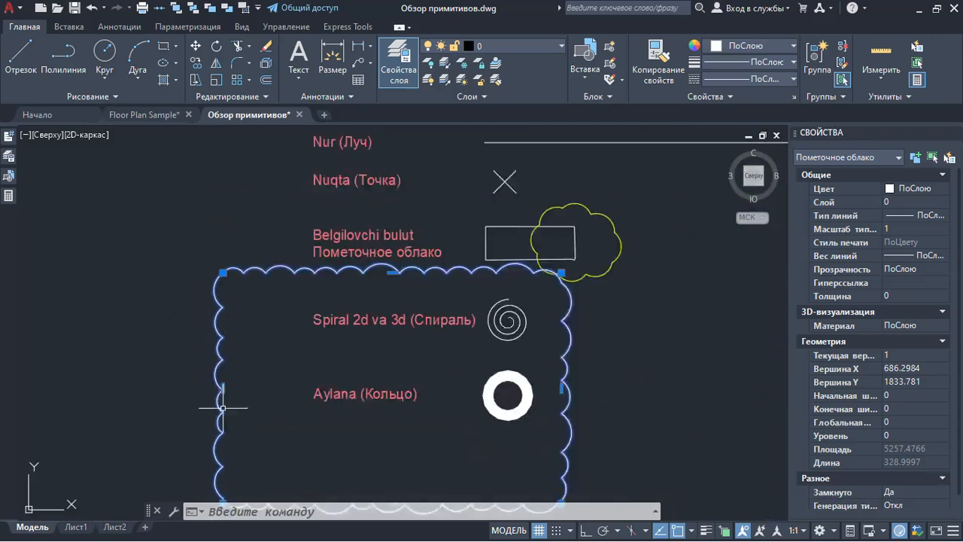
pyautogui.moveTo(211, 402); pyautogui.dragTo(189, 343, button='middle')
pyautogui.moveTo(558, 443); pyautogui.dragTo(461, 438, button='middle')
pyautogui.press('Escape')
# Step: Check the object type of the rectangular revision cloud around the Спираль and Кольцо rows, then deselect it
pyautogui.click(435, 434)
pyautogui.click(361, 385)
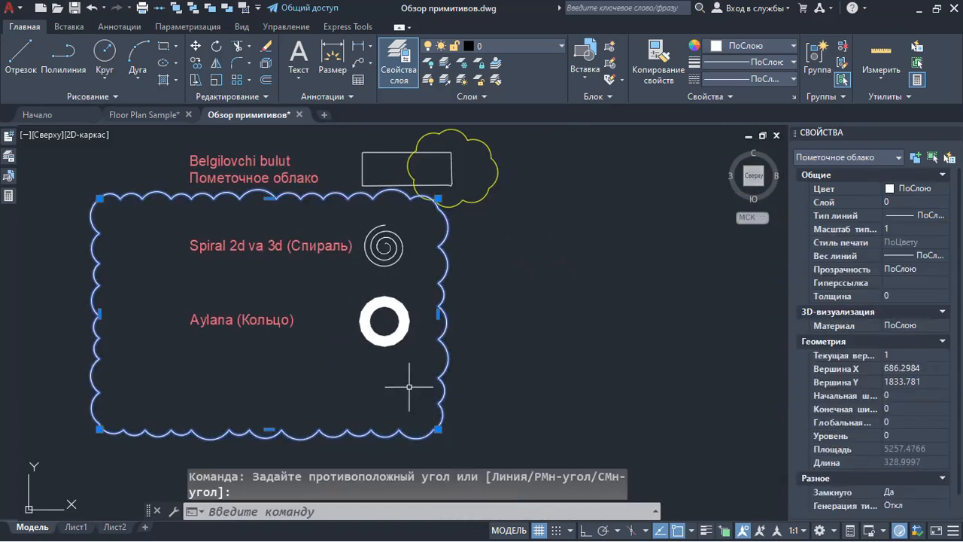
pyautogui.click(857, 163)
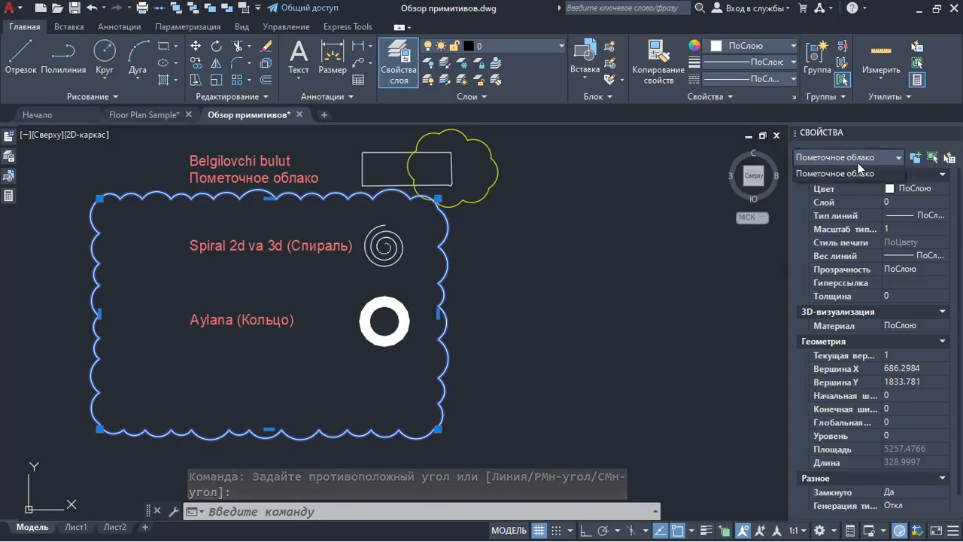
pyautogui.press('Escape')
pyautogui.press('Escape')
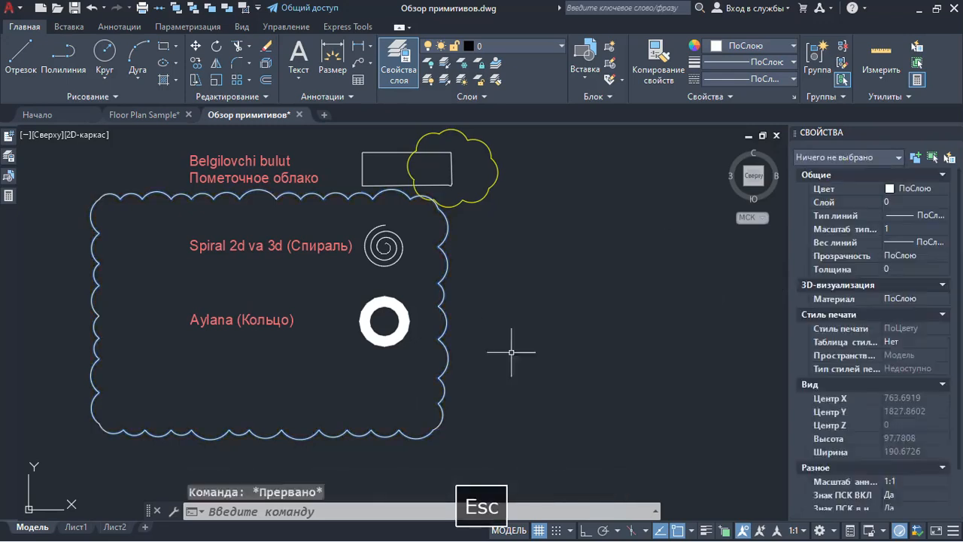
# Step: Delete the rectangular revision cloud around the Спираль and Кольцо rows
pyautogui.click(512, 351)
pyautogui.click(407, 381)
pyautogui.scroll(-2, 451, 326)
pyautogui.moveTo(451, 324)
pyautogui.mouseDown(button='middle')
pyautogui.moveTo(444, 321)
pyautogui.moveTo(510, 286)
pyautogui.mouseUp(button='middle')
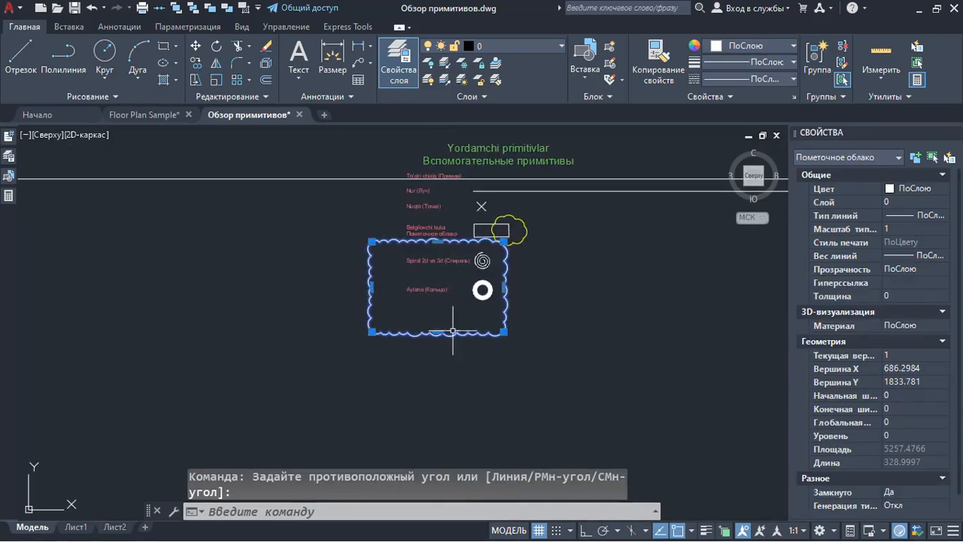
pyautogui.press('Delete')
# Step: Find the additional drawing commands that match the Спираль and Кольцо samples
pyautogui.scroll(5, 499, 238)
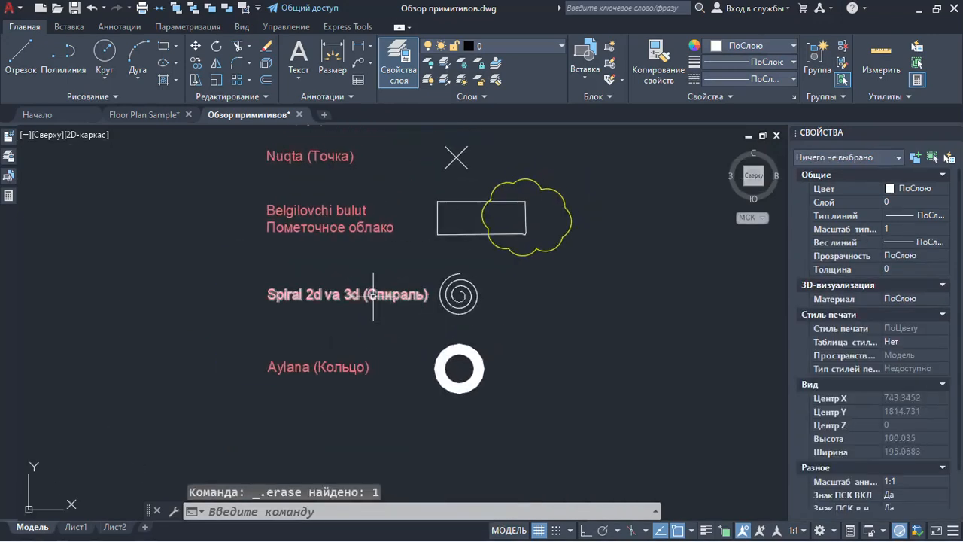
pyautogui.click(137, 95)
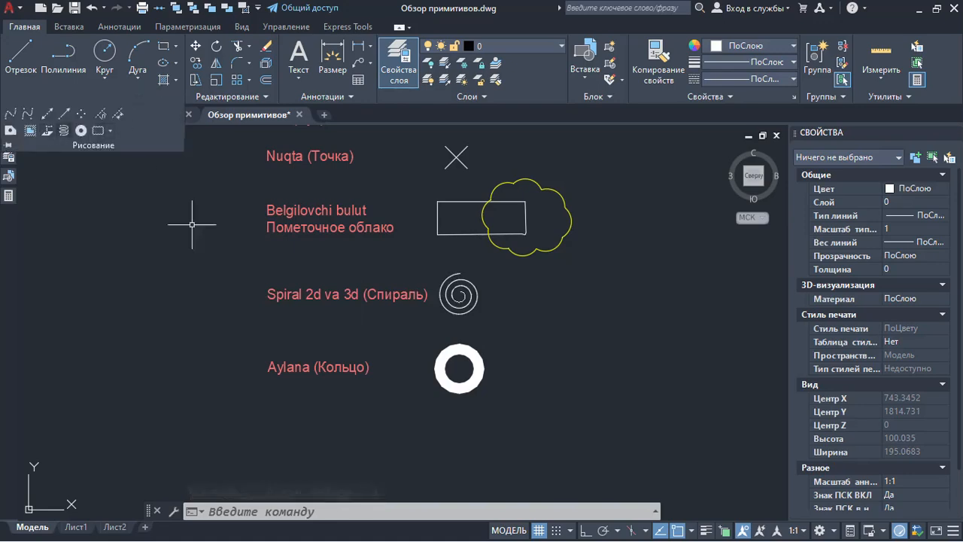
pyautogui.moveTo(355, 345); pyautogui.dragTo(283, 314, button='middle')
pyautogui.scroll(2, 218, 346)
pyautogui.press('Escape')
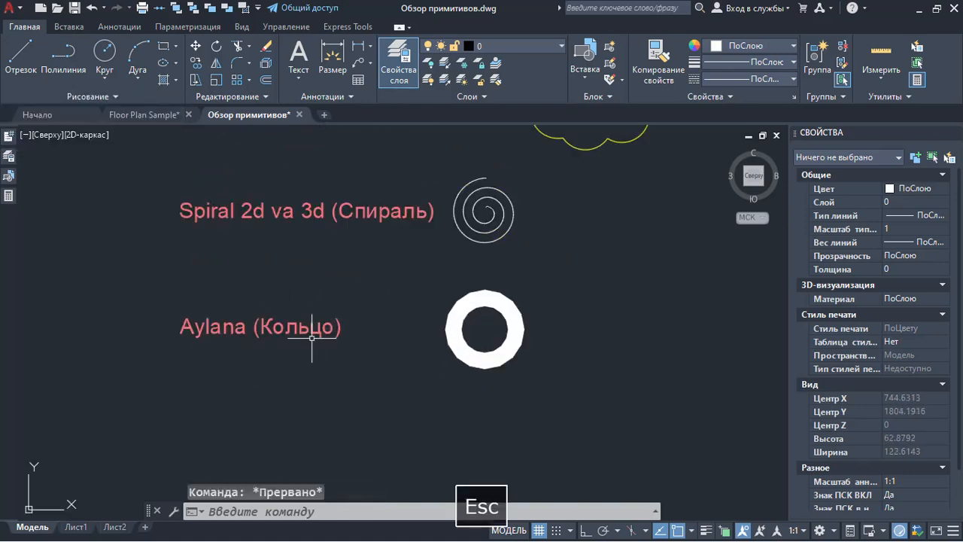
# Step: Inspect the object type and properties of the sample ring beside the Кольцо label, then clear the selection
pyautogui.click(536, 382)
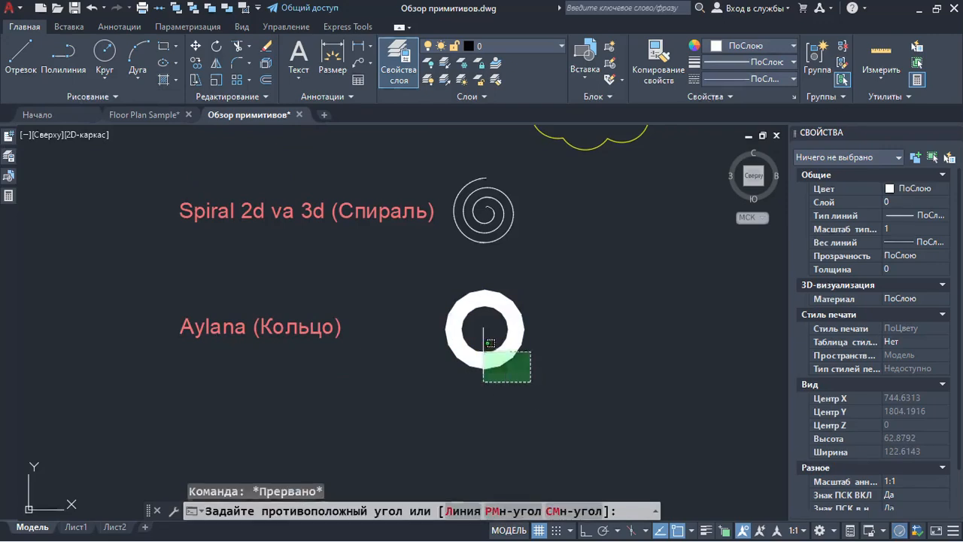
pyautogui.click(503, 353)
pyautogui.scroll(-5, 581, 308)
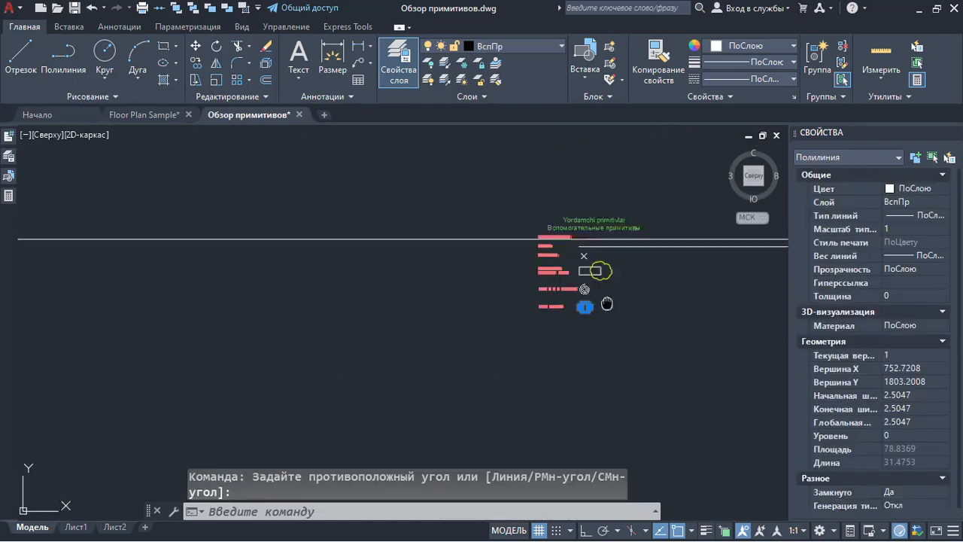
pyautogui.scroll(2, 441, 269)
pyautogui.press('Escape')
# Step: Examine the samples listed under Вспомогательные примитивы 2, focusing on the two shapes beside the Область label
pyautogui.moveTo(725, 402); pyautogui.dragTo(365, 245, button='middle')
pyautogui.scroll(5, 388, 254)
pyautogui.moveTo(497, 325); pyautogui.dragTo(348, 235, button='middle')
pyautogui.moveTo(383, 293); pyautogui.dragTo(379, 265, button='middle')
pyautogui.scroll(-1, 387, 259)
pyautogui.scroll(1, 379, 265)
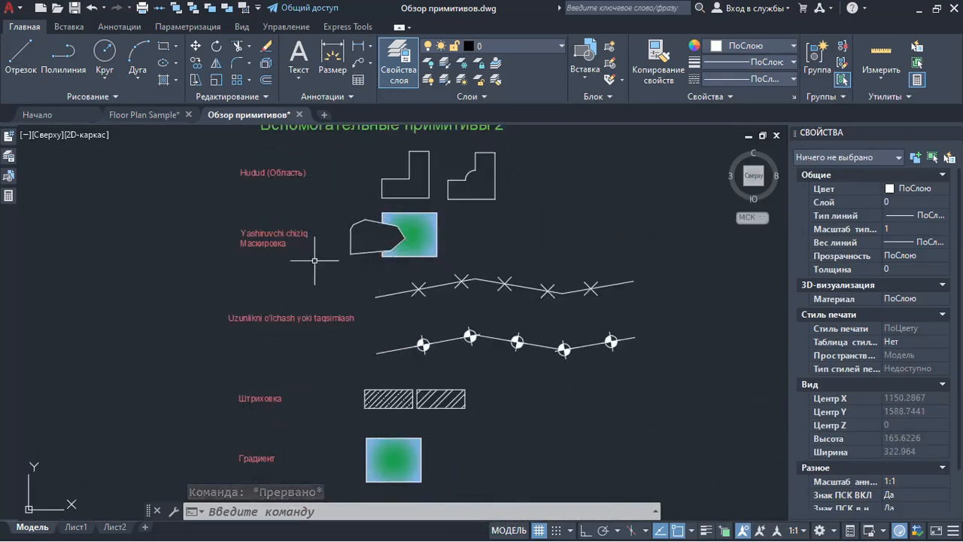
pyautogui.moveTo(383, 225); pyautogui.dragTo(382, 234, button='middle')
pyautogui.scroll(1, 383, 245)
pyautogui.moveTo(368, 185); pyautogui.dragTo(379, 261, button='middle')
pyautogui.moveTo(493, 215); pyautogui.dragTo(460, 286, button='middle')
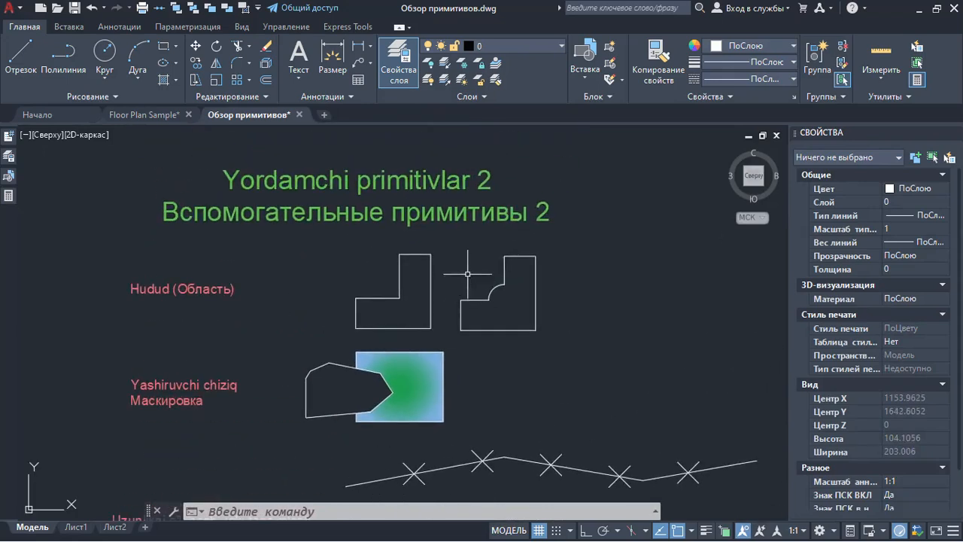
pyautogui.scroll(1, 448, 301)
pyautogui.moveTo(391, 286); pyautogui.dragTo(535, 322, button='middle')
pyautogui.scroll(-1, 535, 322)
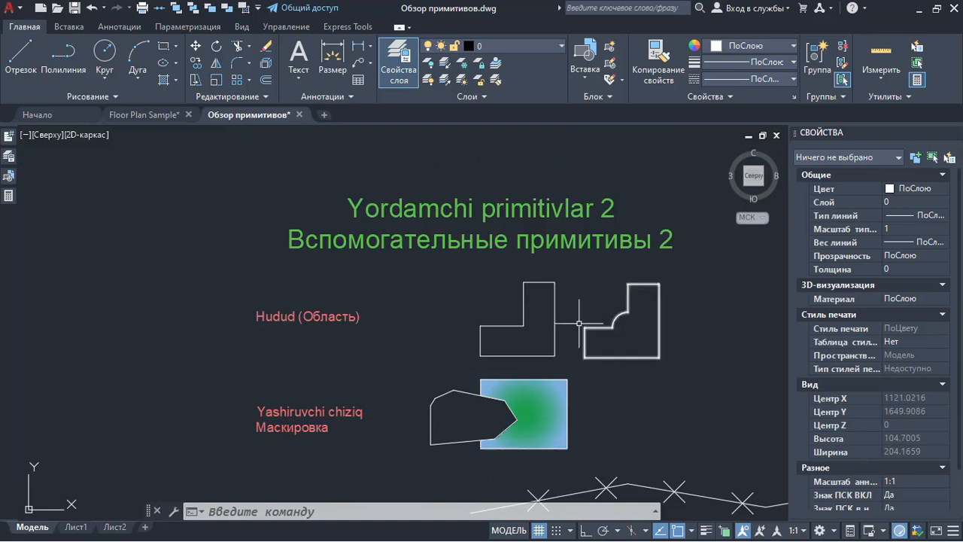
pyautogui.click(94, 97)
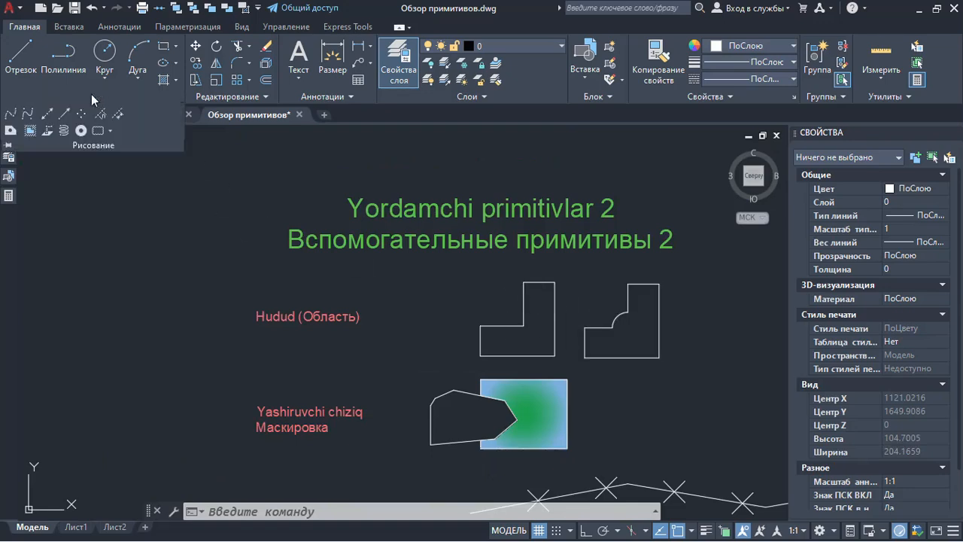
pyautogui.click(8, 133)
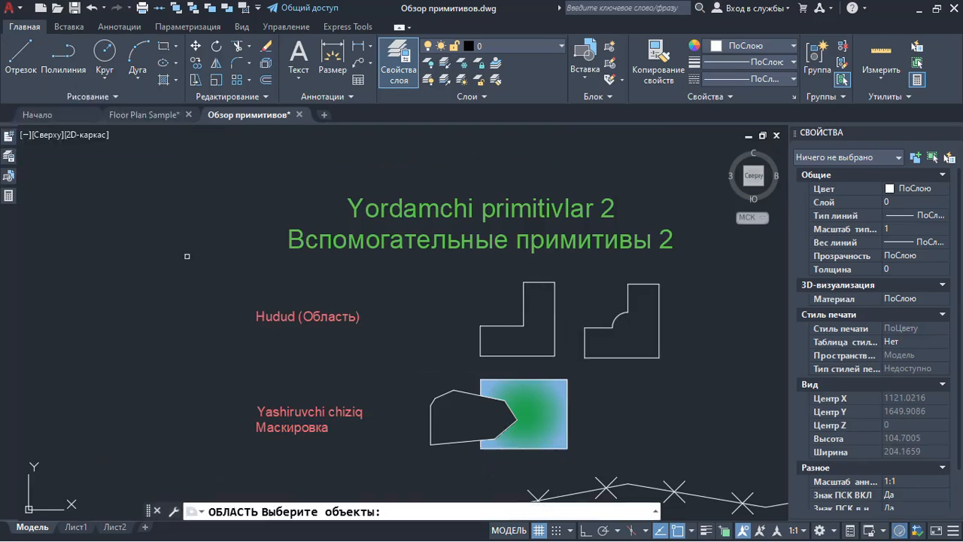
pyautogui.press('Escape')
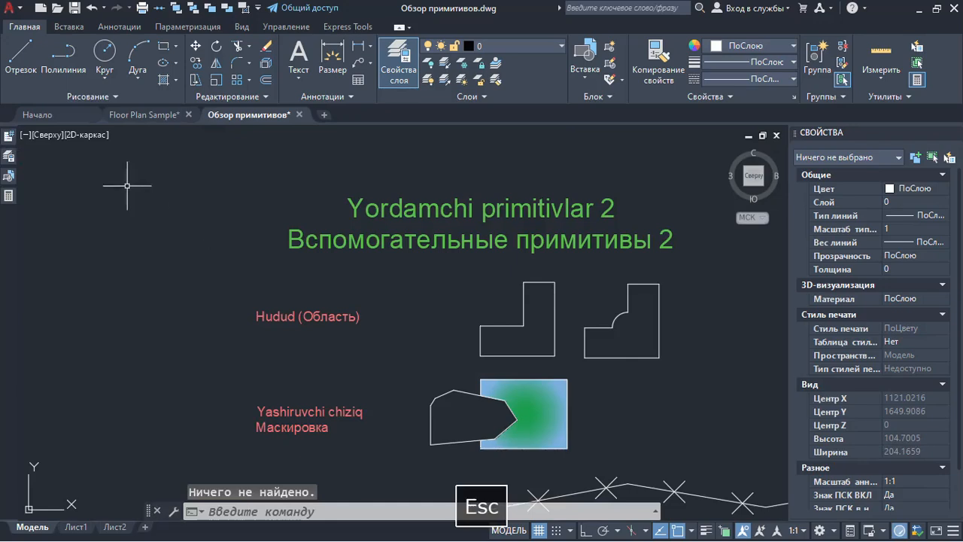
# Step: Draw a wide rectangle with an area of about 376 square units to the left of the Область label and select it
pyautogui.click(164, 46)
pyautogui.click(205, 294)
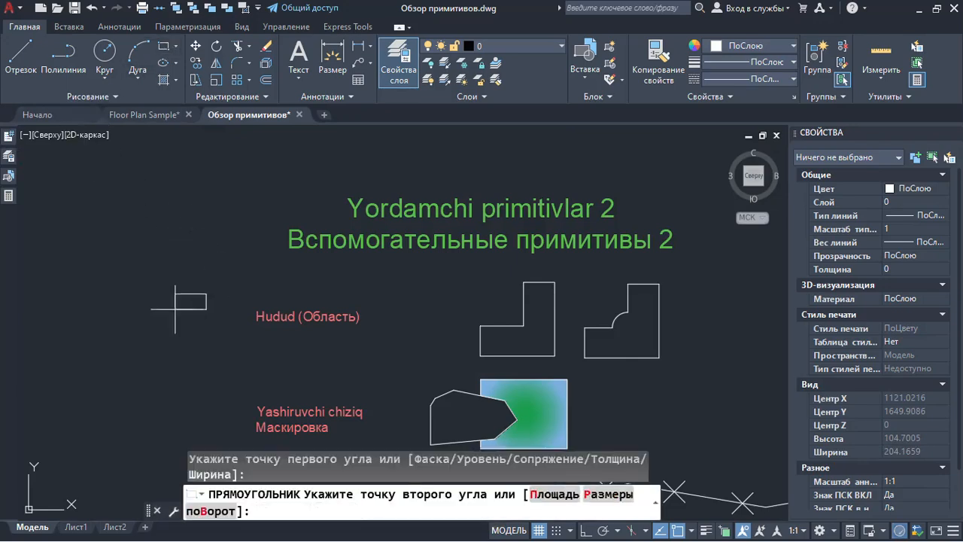
pyautogui.click(86, 339)
pyautogui.click(204, 338)
pyautogui.click(197, 347)
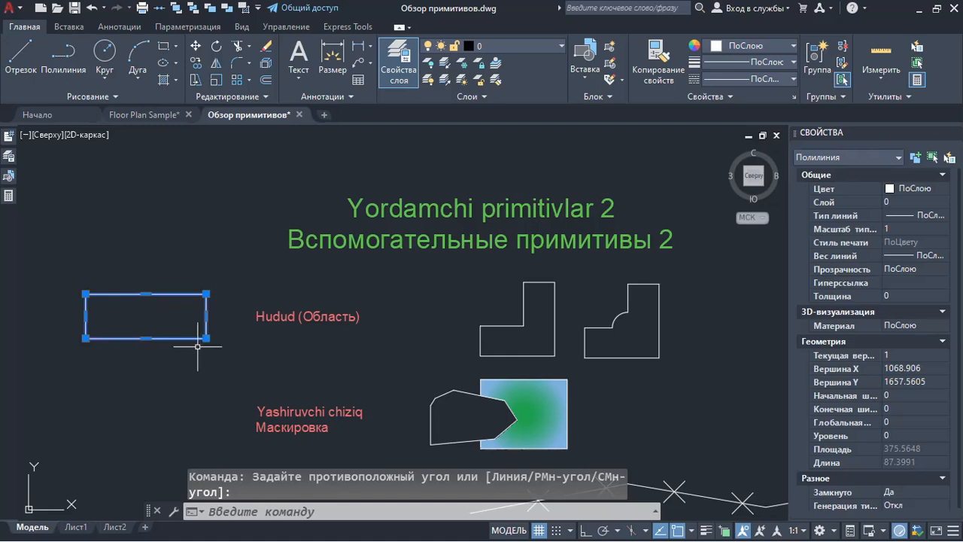
# Step: Inspect the object type and properties of the rectangle drawn beside the Область label, then clear the selection
pyautogui.click(89, 96)
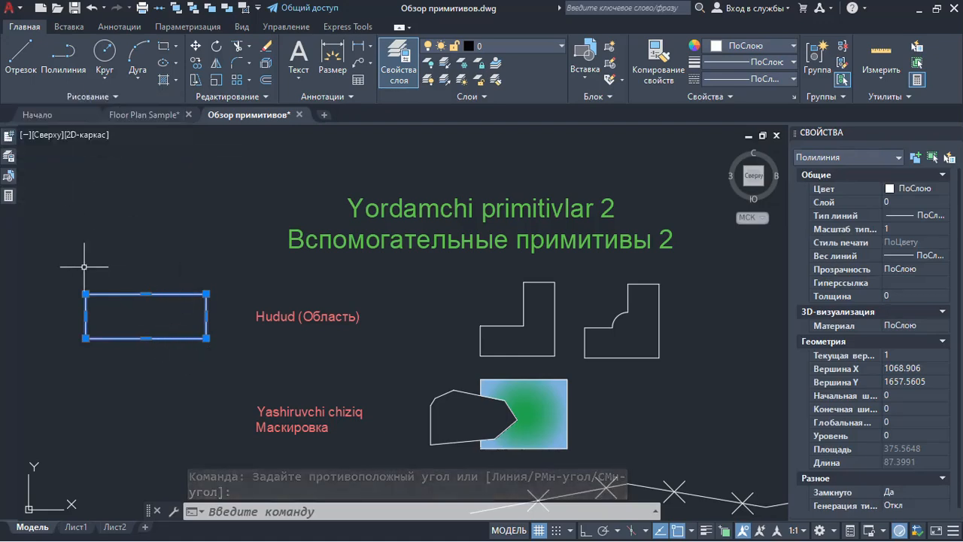
pyautogui.press('Escape')
pyautogui.click(66, 285)
pyautogui.click(197, 380)
pyautogui.click(223, 353)
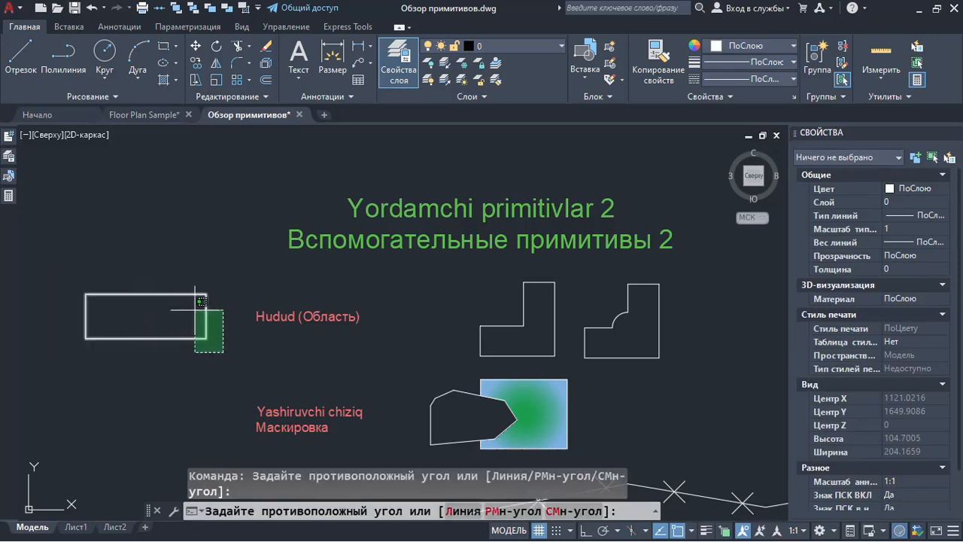
pyautogui.click(128, 315)
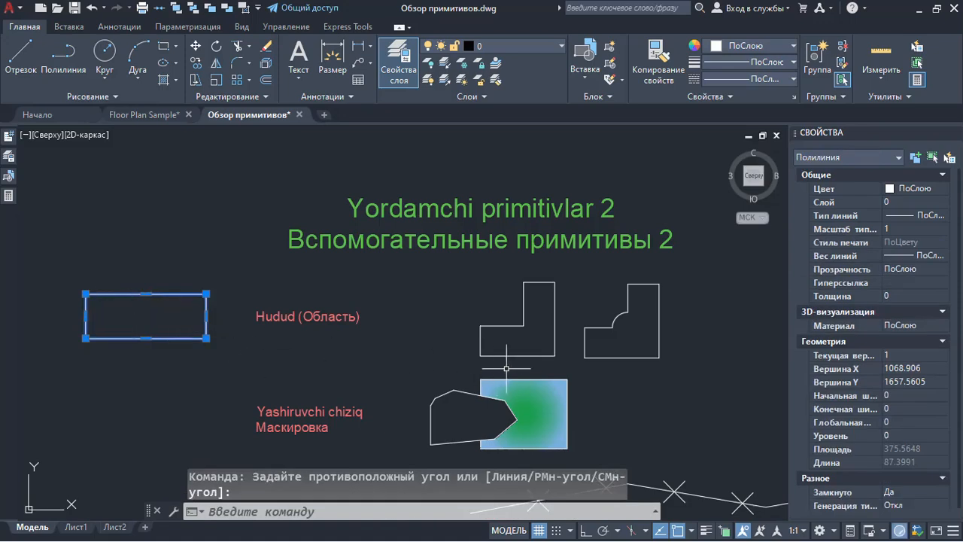
pyautogui.press('Escape')
# Step: Select the Область sample with the rounded inner corner and move it as a whole by its grips, slightly above its original place
pyautogui.click(632, 348)
pyautogui.click(613, 312)
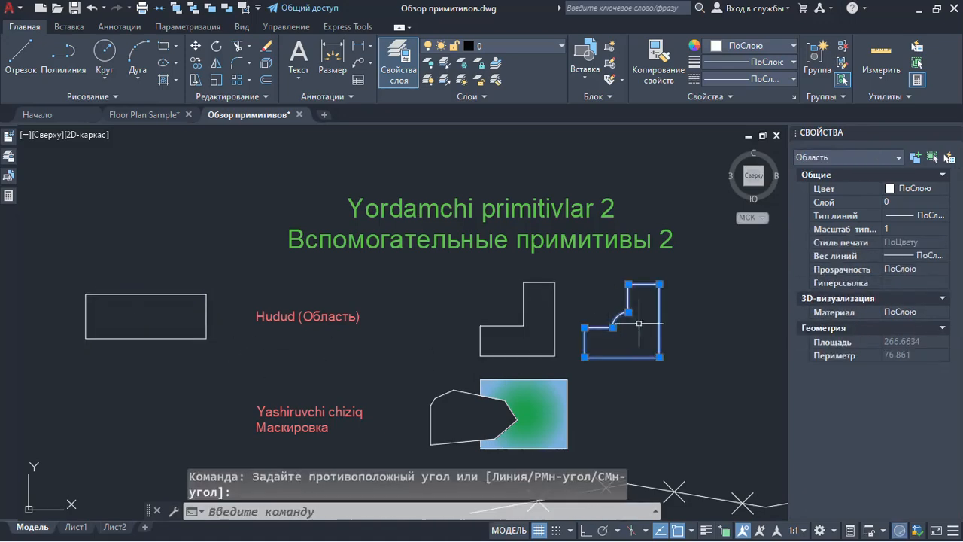
pyautogui.click(659, 357)
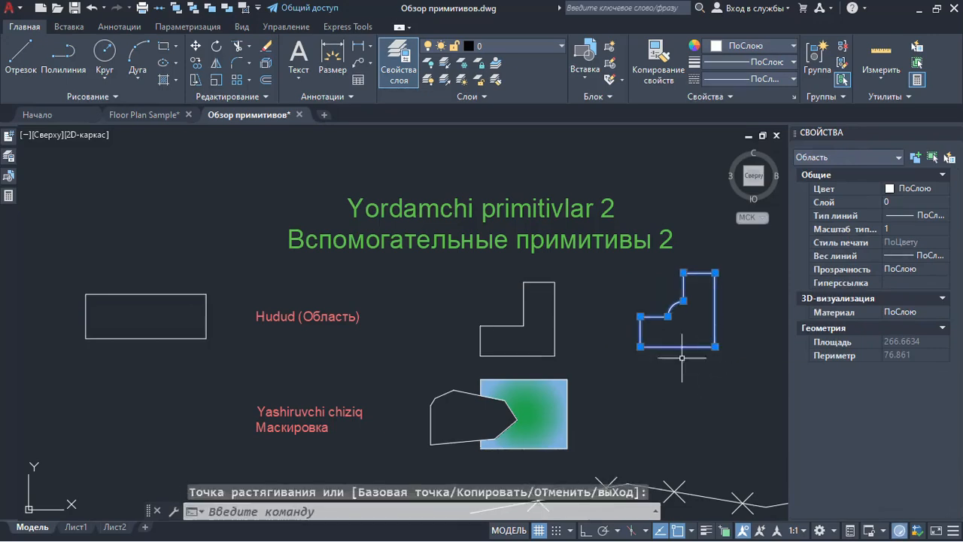
pyautogui.click(649, 336)
pyautogui.click(616, 311)
pyautogui.moveTo(283, 330); pyautogui.dragTo(369, 314, button='middle')
pyautogui.press('Escape')
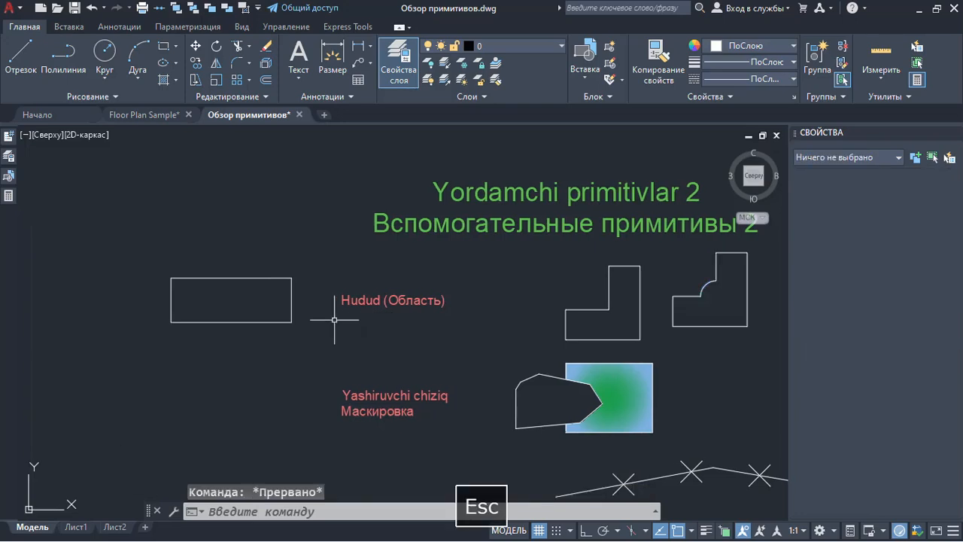
# Step: Delete the rectangle drawn to the left of the Область label
pyautogui.click(308, 333)
pyautogui.click(224, 305)
pyautogui.moveTo(521, 342); pyautogui.dragTo(383, 326, button='middle')
pyautogui.press('Delete')
# Step: Move the wipeout polygon beside the Маскировка label completely off the gradient rectangle, down and to its left
pyautogui.moveTo(491, 408); pyautogui.dragTo(456, 288, button='middle')
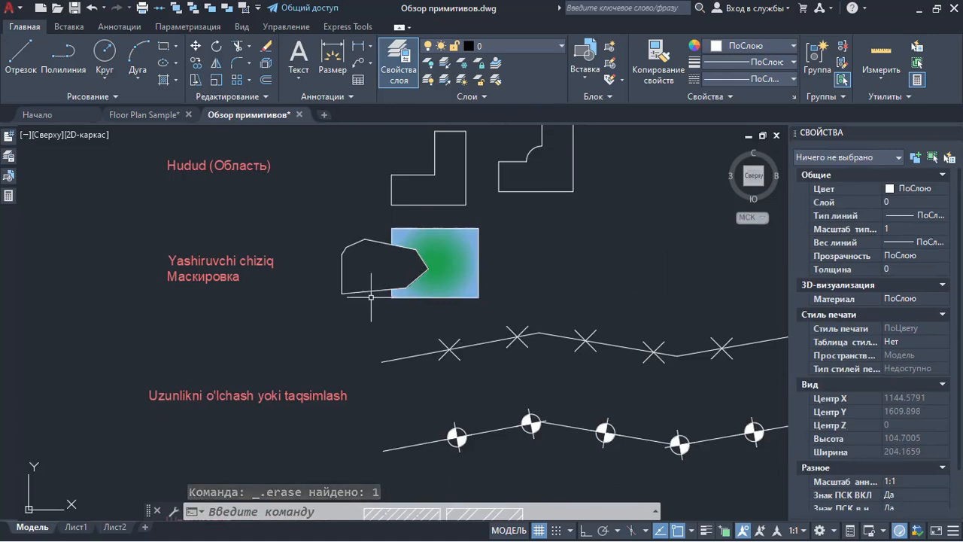
pyautogui.scroll(3, 359, 317)
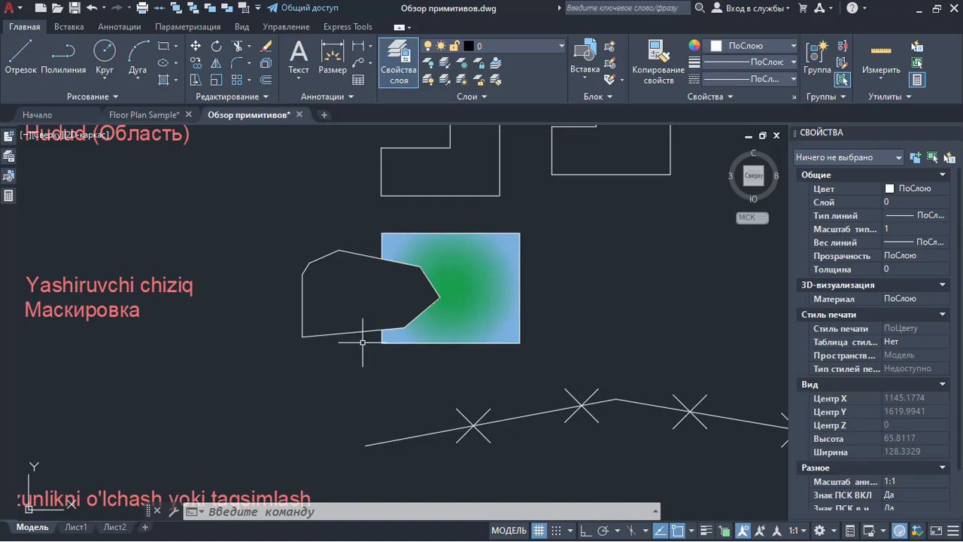
pyautogui.click(353, 348)
pyautogui.click(331, 305)
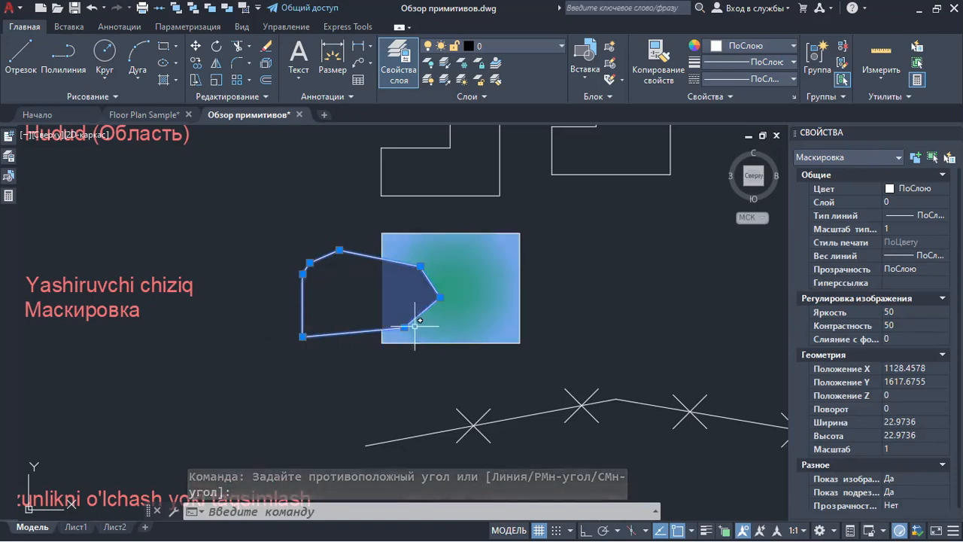
pyautogui.click(305, 338)
pyautogui.press('space')
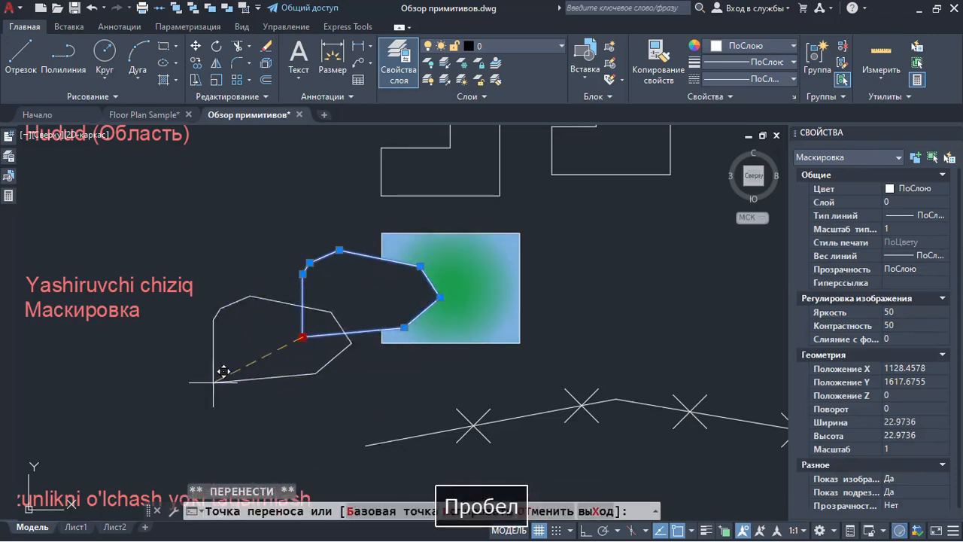
pyautogui.click(204, 387)
# Step: Move the wipeout back so only its pointed tip covers the gradient's left edge, then clear the selection
pyautogui.click(305, 378)
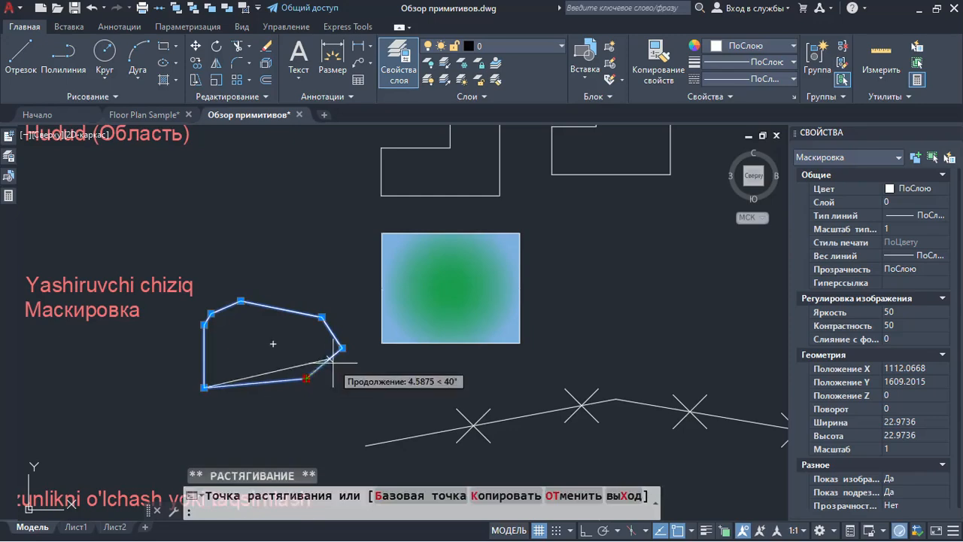
pyautogui.press('space')
pyautogui.click(363, 315)
pyautogui.press('Escape')
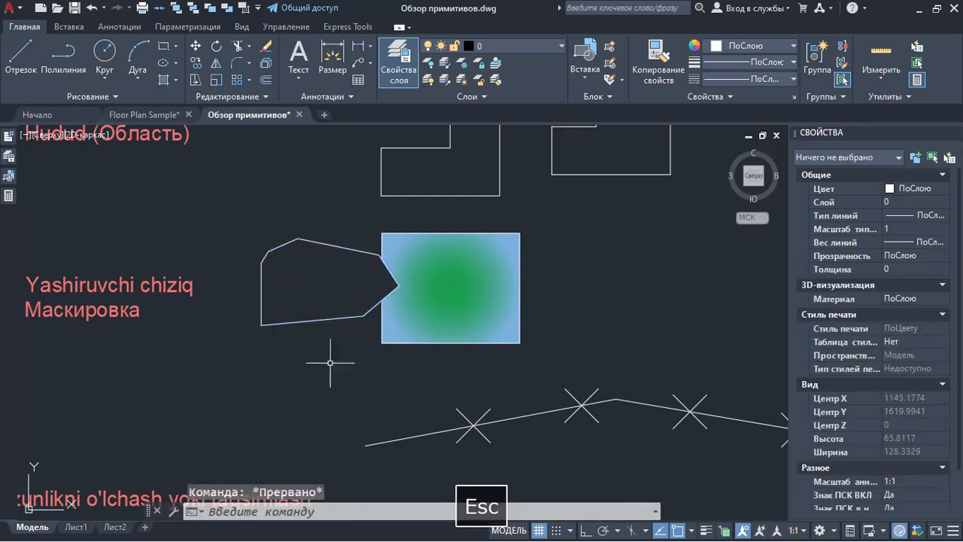
# Step: Move the wipeout farther right so it covers a large part of the gradient rectangle, then clear the selection
pyautogui.click(333, 366)
pyautogui.click(262, 323)
pyautogui.click(261, 326)
pyautogui.press('space')
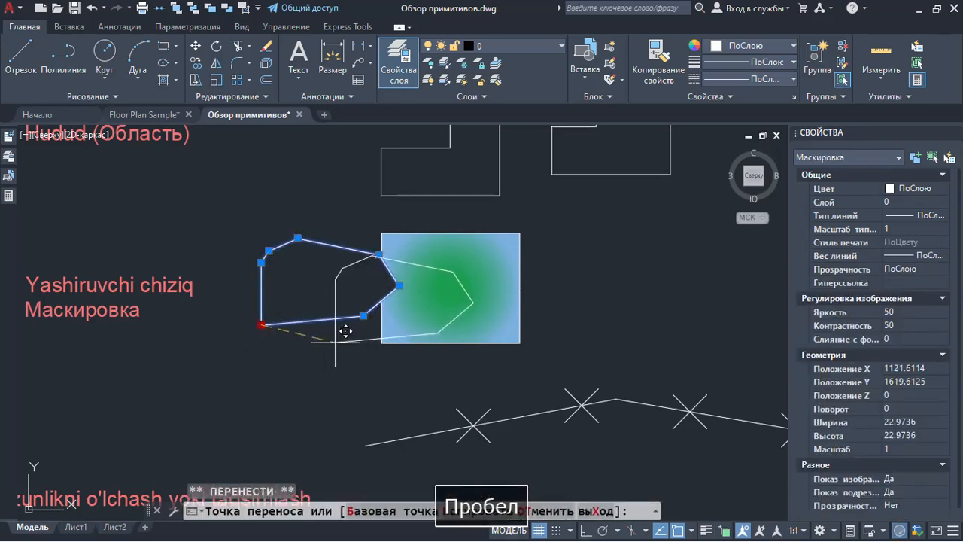
pyautogui.click(335, 343)
pyautogui.press('Escape')
# Step: Place the wipeout beneath the gradient rectangle in the draw order, using the gradient as the reference object
pyautogui.scroll(2, 453, 322)
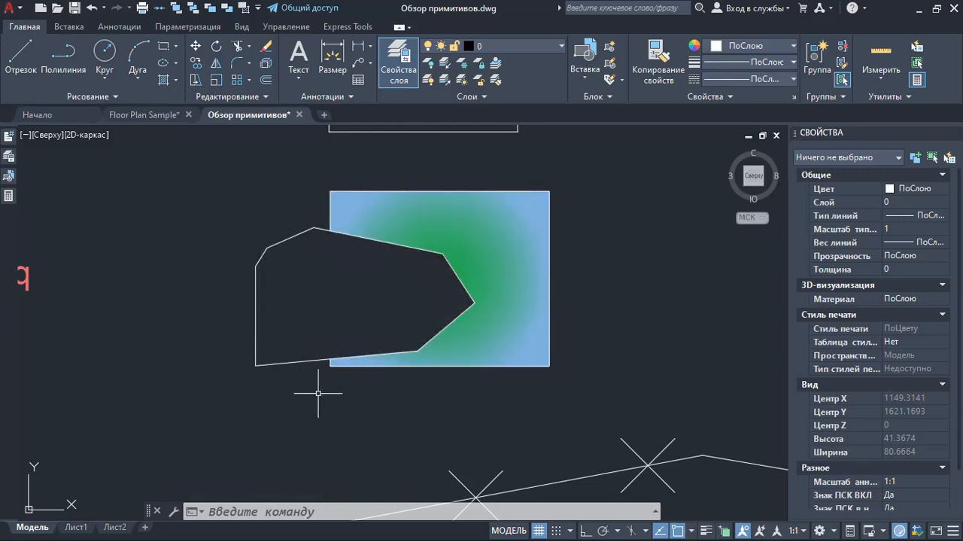
pyautogui.click(280, 404)
pyautogui.click(216, 331)
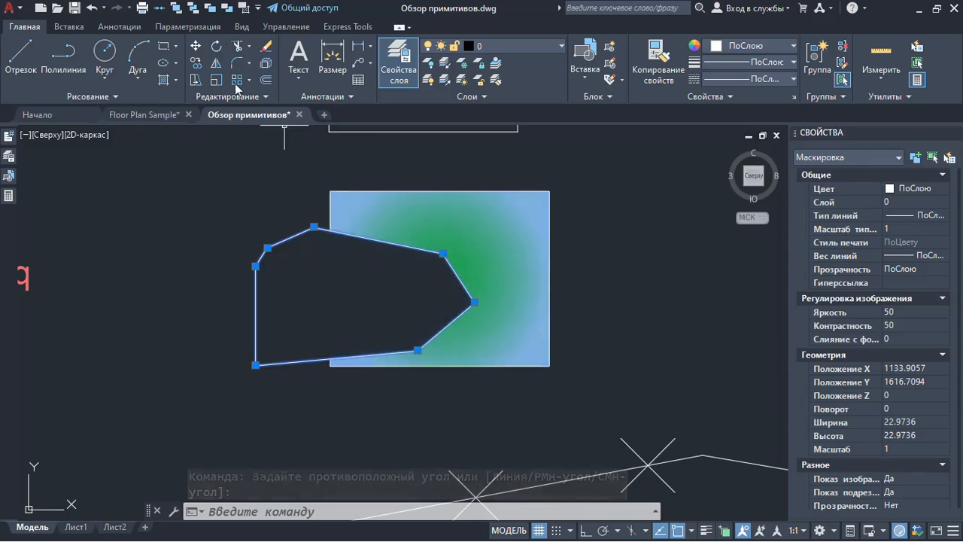
pyautogui.click(226, 9)
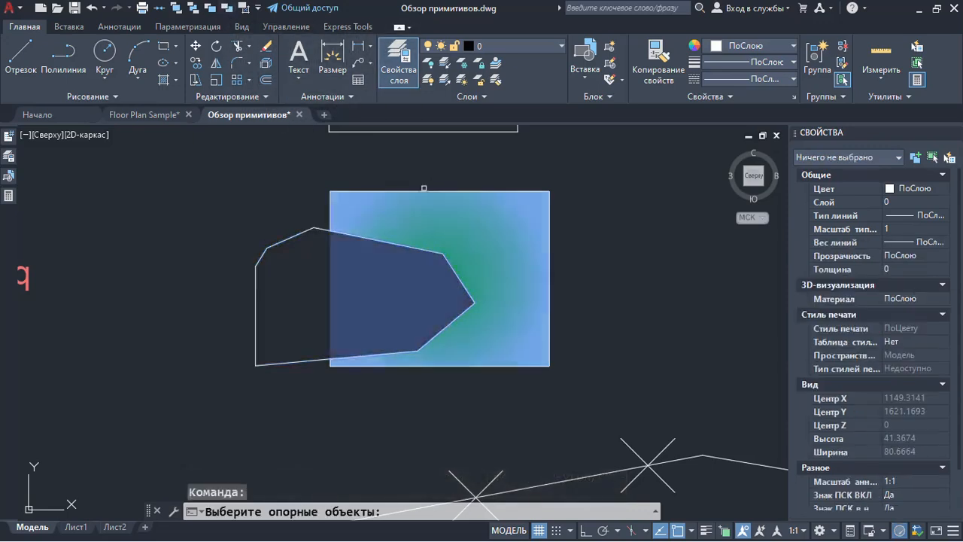
pyautogui.click(435, 175)
pyautogui.click(416, 200)
pyautogui.press('Return')
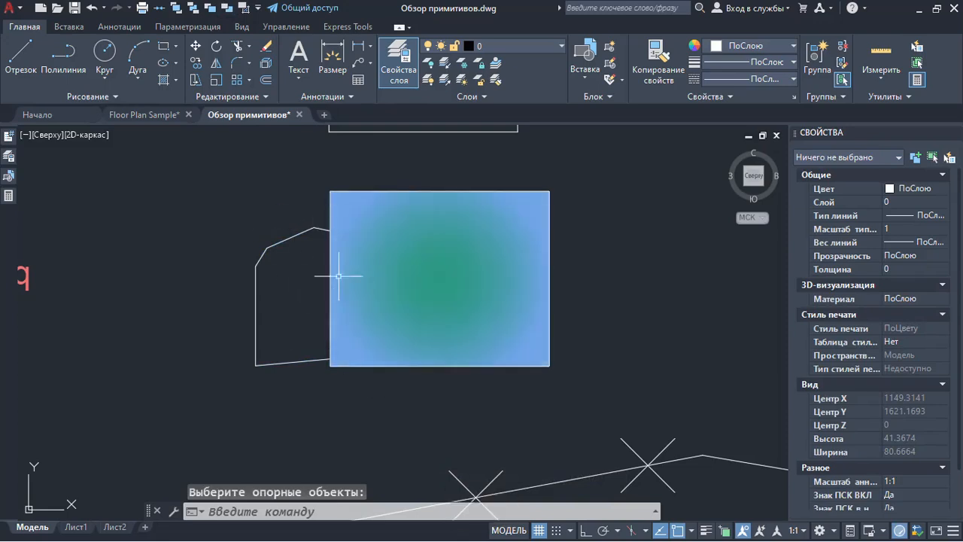
# Step: Bring the wipeout to the front of the draw order and regenerate the drawing
pyautogui.click(300, 298)
pyautogui.click(172, 198)
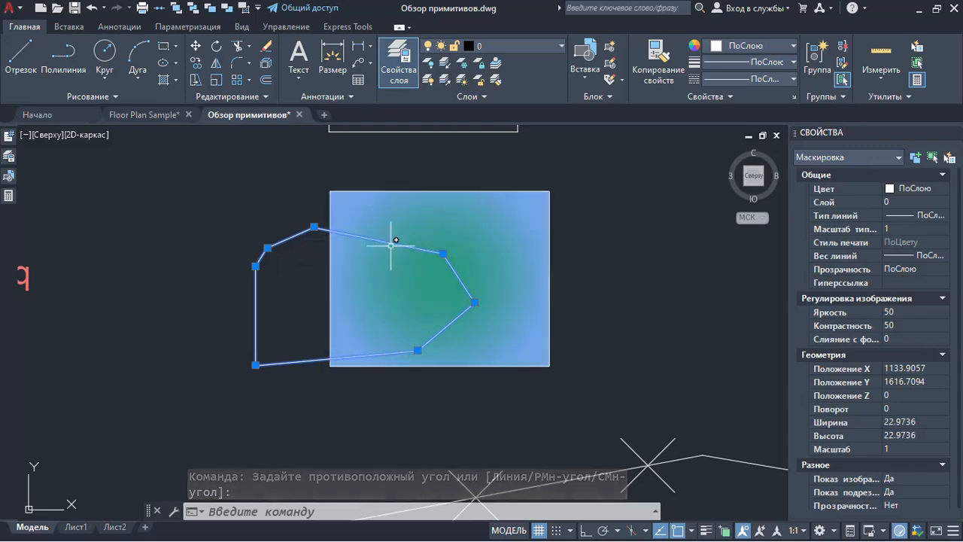
pyautogui.click(178, 7)
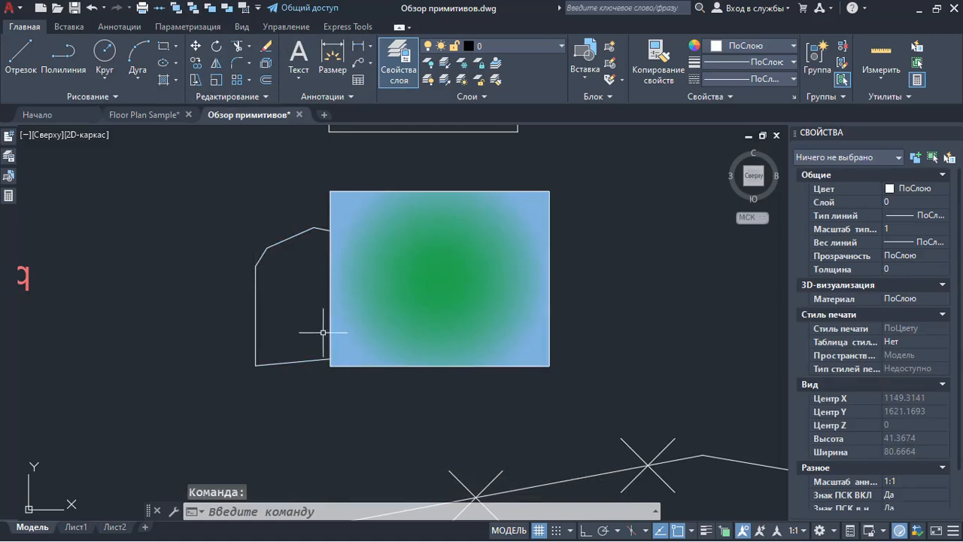
pyautogui.write('РЕГЕН')
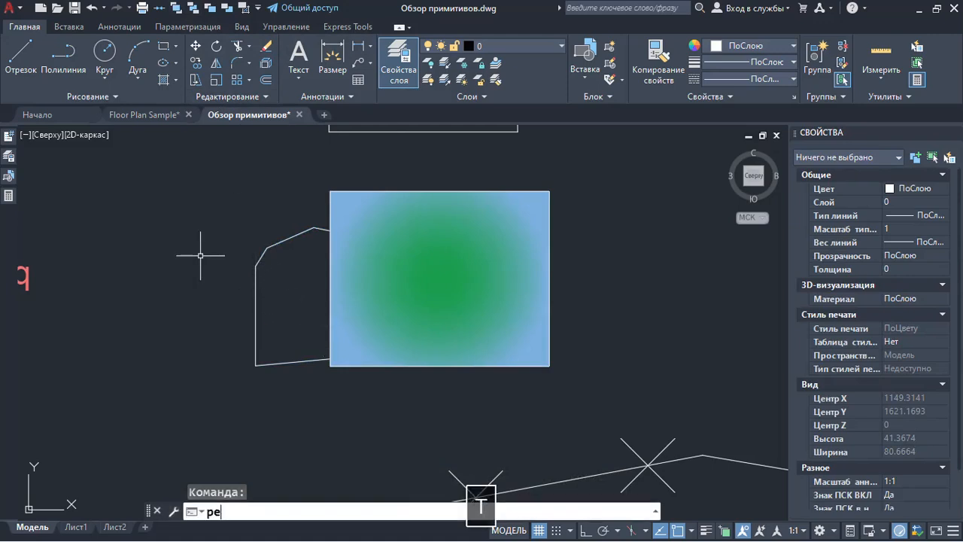
pyautogui.press('space')
# Step: Find the Divide command that matches the X-marked polyline beside the Uzunlikni o'lchash yoki taqsimlash label
pyautogui.scroll(-2, 309, 330)
pyautogui.moveTo(336, 449)
pyautogui.mouseDown(button='middle')
pyautogui.moveTo(362, 342)
pyautogui.moveTo(313, 317)
pyautogui.mouseUp(button='middle')
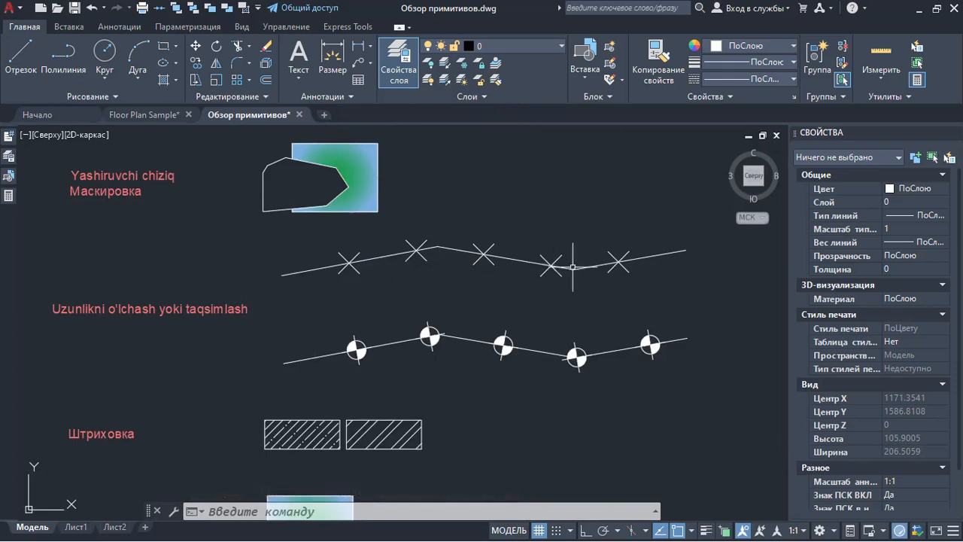
pyautogui.click(88, 97)
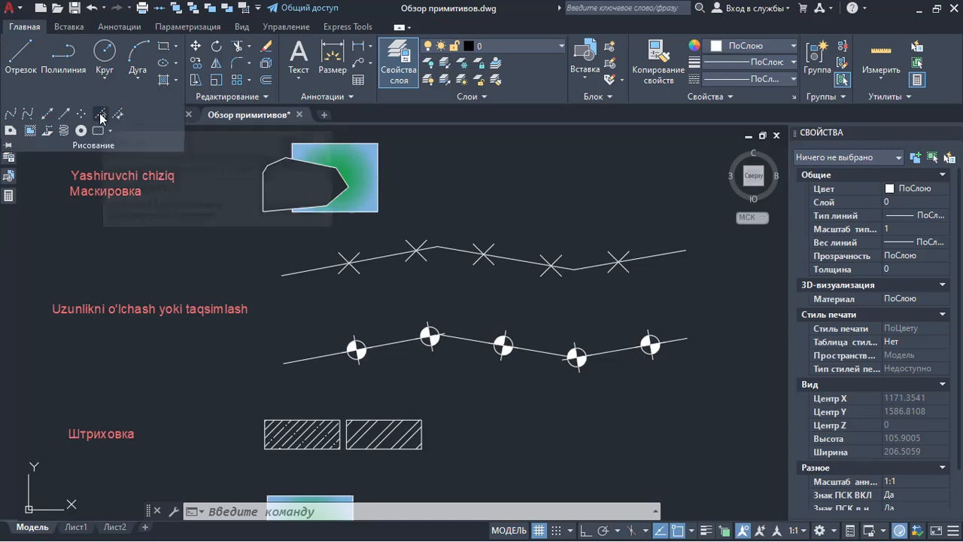
pyautogui.press('Escape')
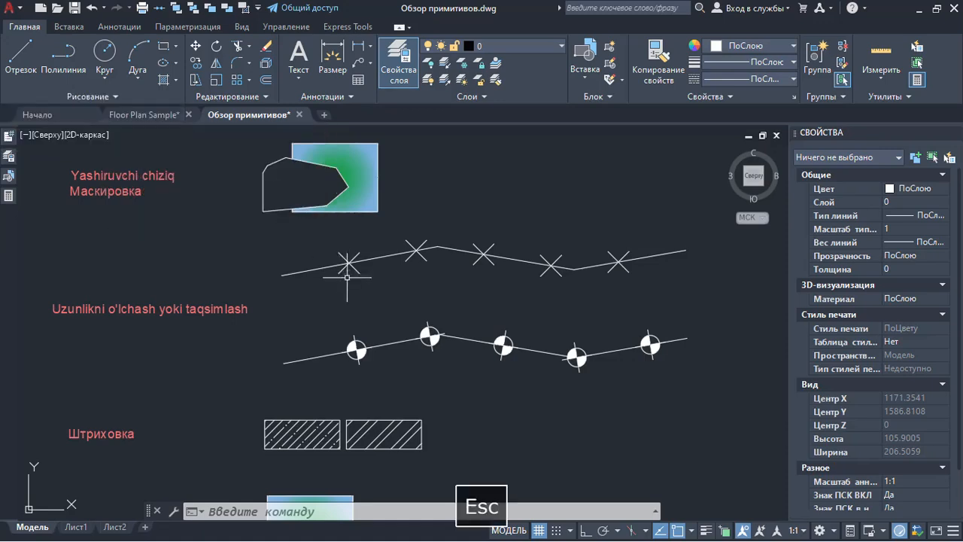
# Step: Inspect the properties of the polyline carrying the X-shaped point markers, then clear the selection
pyautogui.click(317, 287)
pyautogui.click(310, 260)
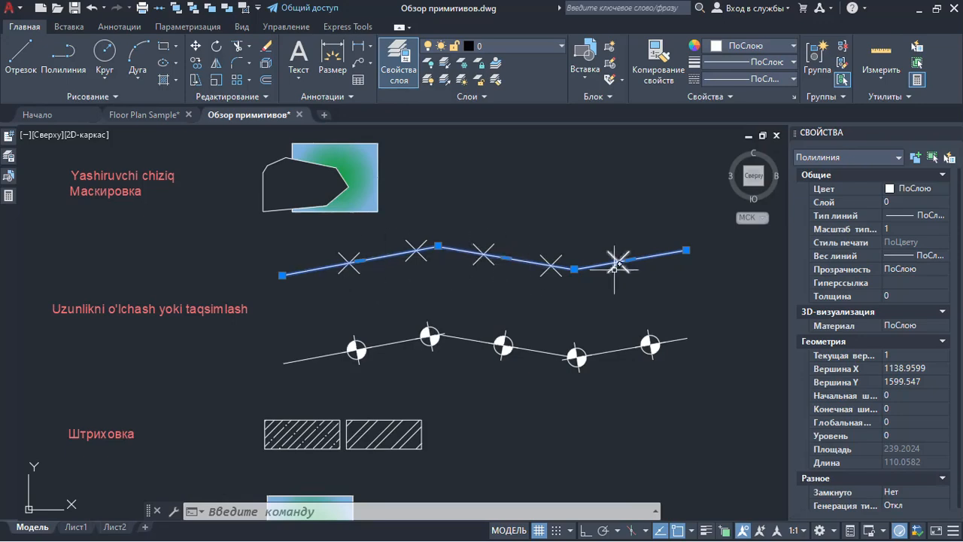
pyautogui.press('Escape')
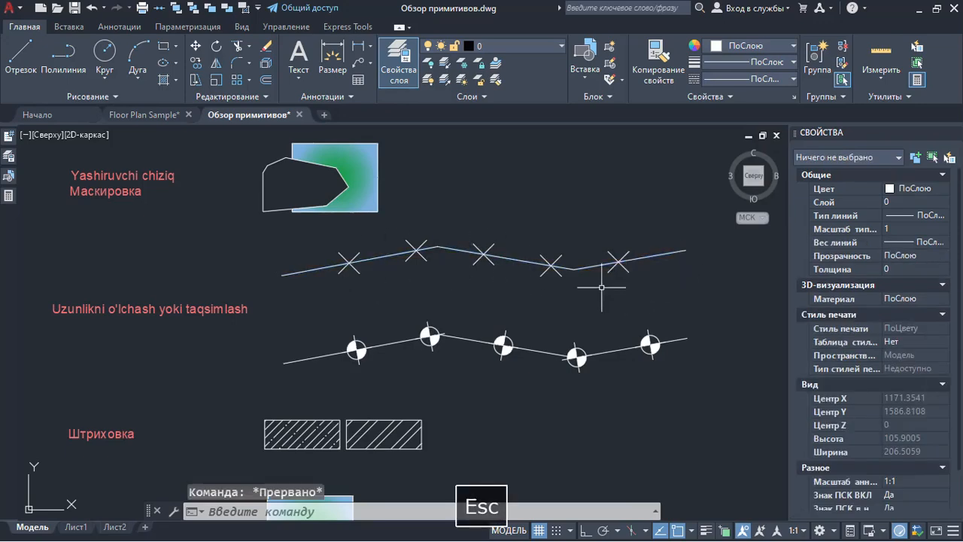
# Step: Find the Measure command that matches the lower polyline with round block markers, and examine those markers
pyautogui.moveTo(471, 362)
pyautogui.mouseDown(button='middle')
pyautogui.moveTo(441, 323)
pyautogui.moveTo(468, 318)
pyautogui.mouseUp(button='middle')
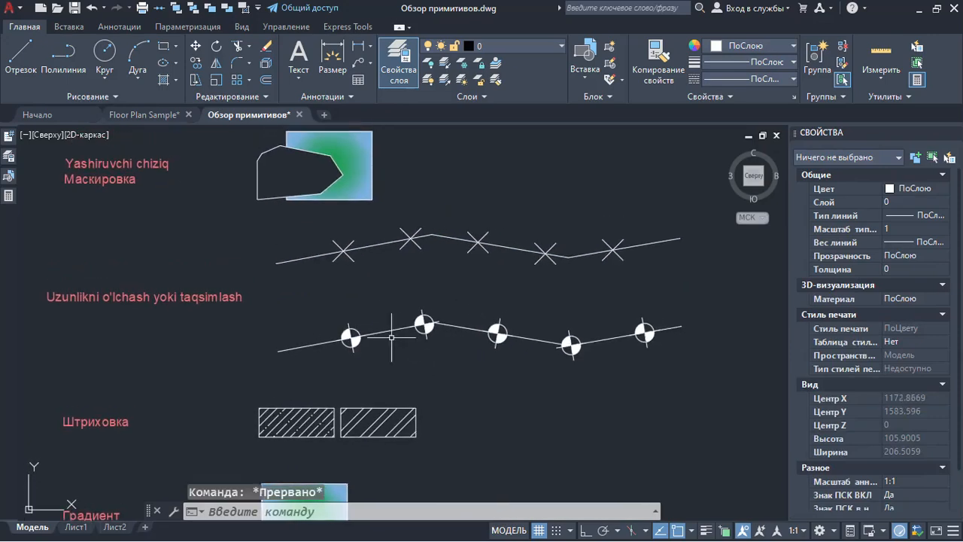
pyautogui.click(116, 96)
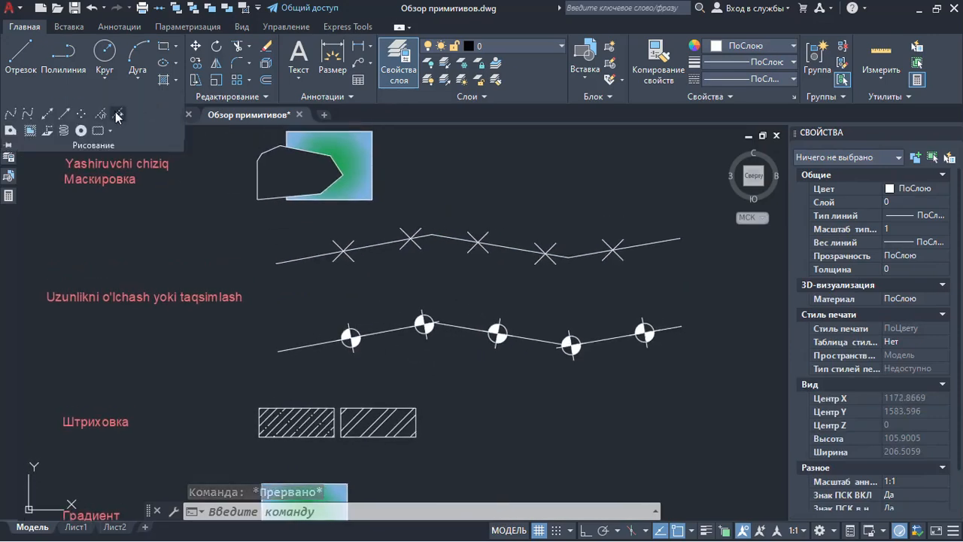
pyautogui.click(117, 116)
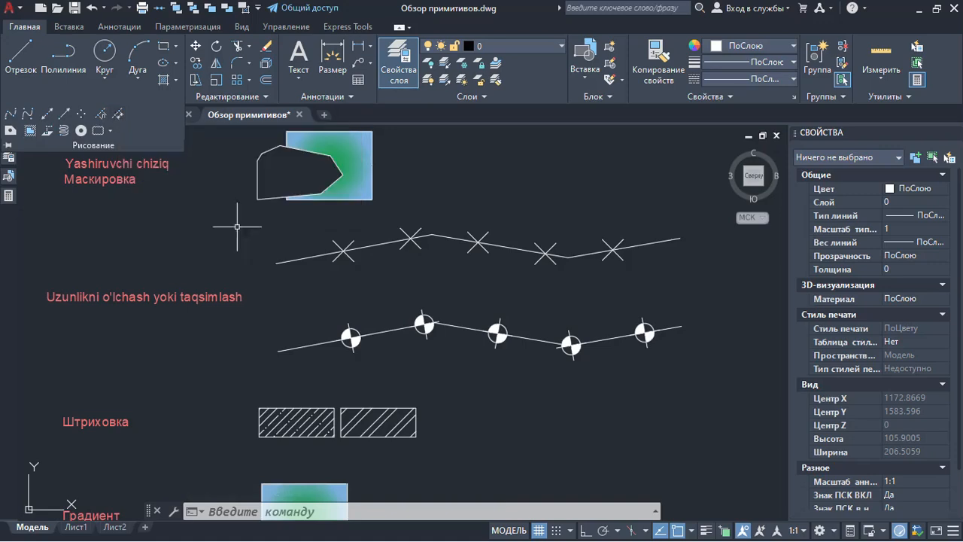
pyautogui.press('Escape')
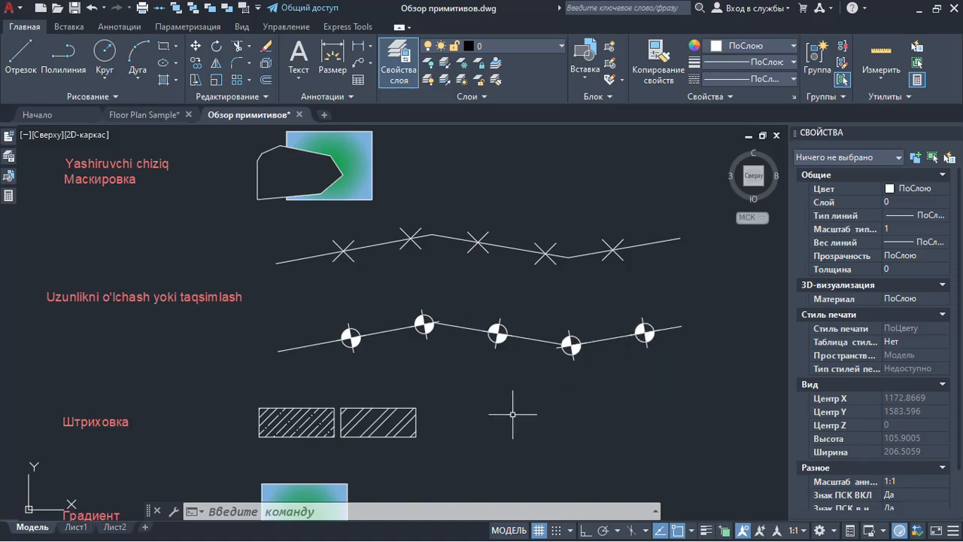
pyautogui.moveTo(351, 338)
# Step: Examine the two hatched rectangles beside the Штриховка label and the filled rectangle beside the Градиент label
pyautogui.moveTo(329, 417); pyautogui.dragTo(415, 344, button='middle')
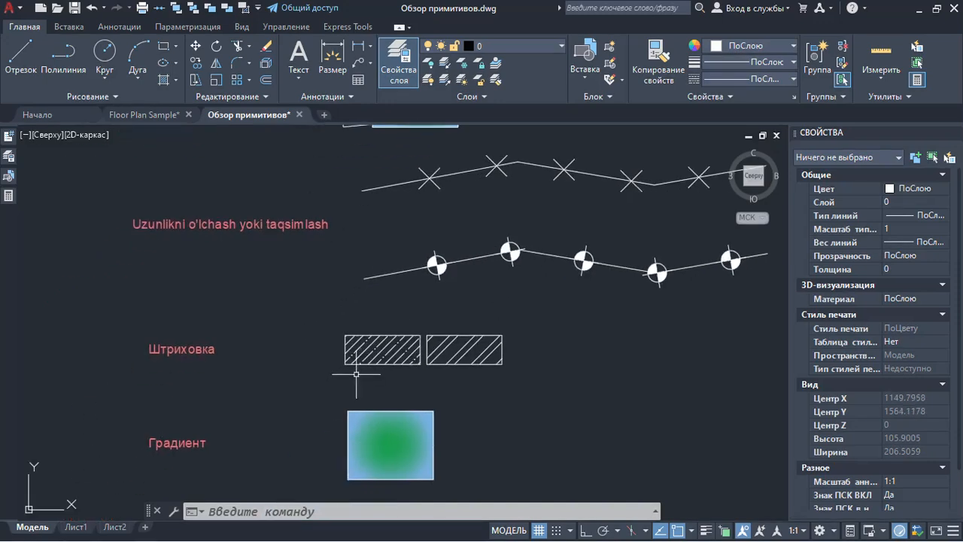
pyautogui.scroll(3, 380, 378)
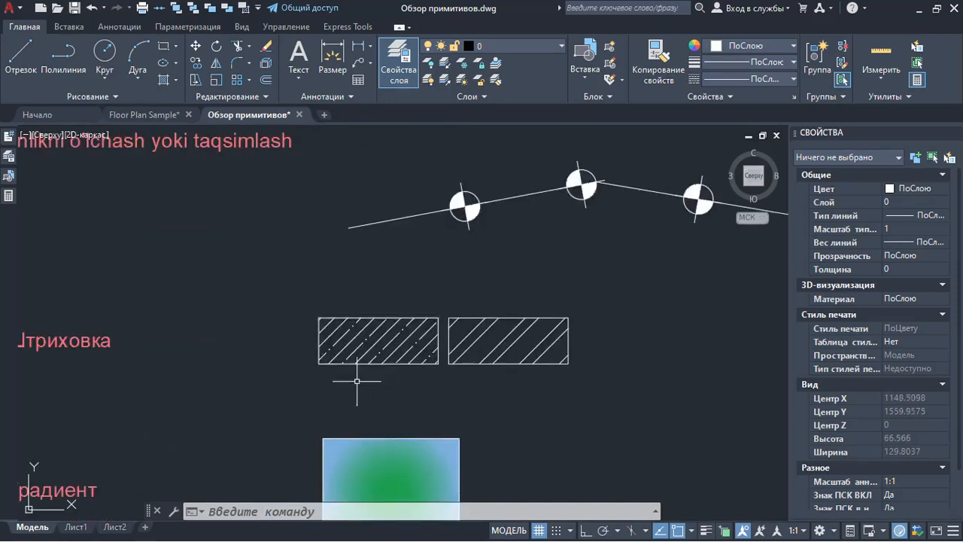
pyautogui.moveTo(413, 346); pyautogui.dragTo(433, 311, button='middle')
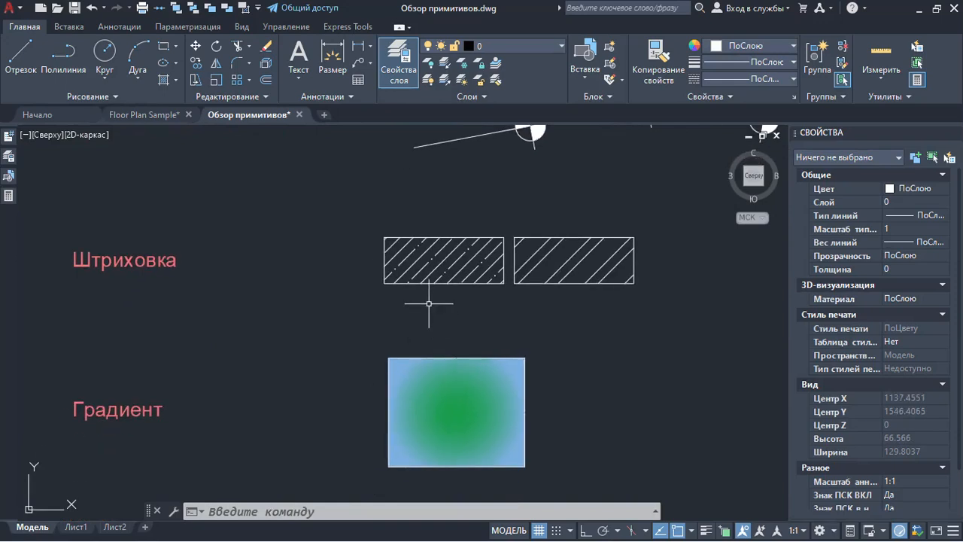
pyautogui.moveTo(458, 259)
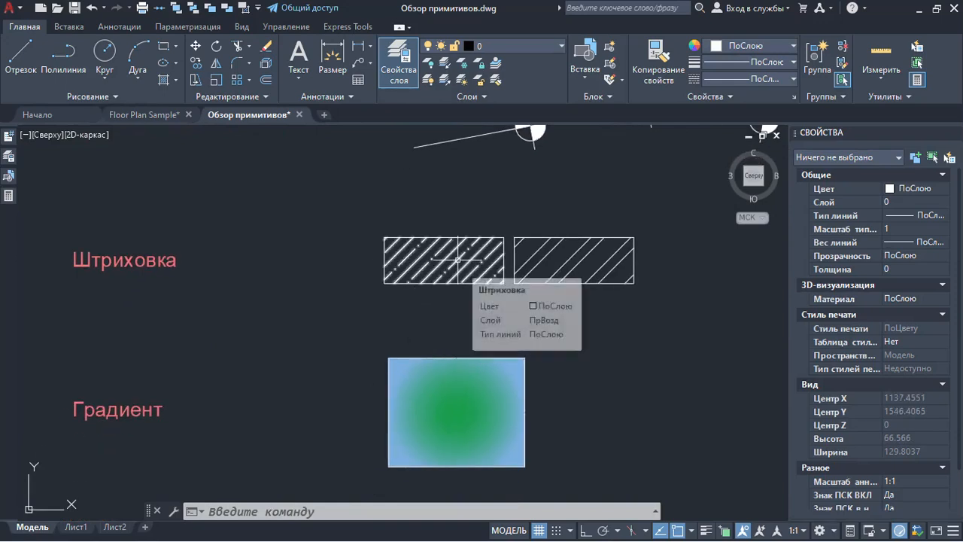
pyautogui.scroll(-3, 422, 262)
pyautogui.scroll(3, 421, 263)
pyautogui.moveTo(417, 260); pyautogui.dragTo(438, 245, button='middle')
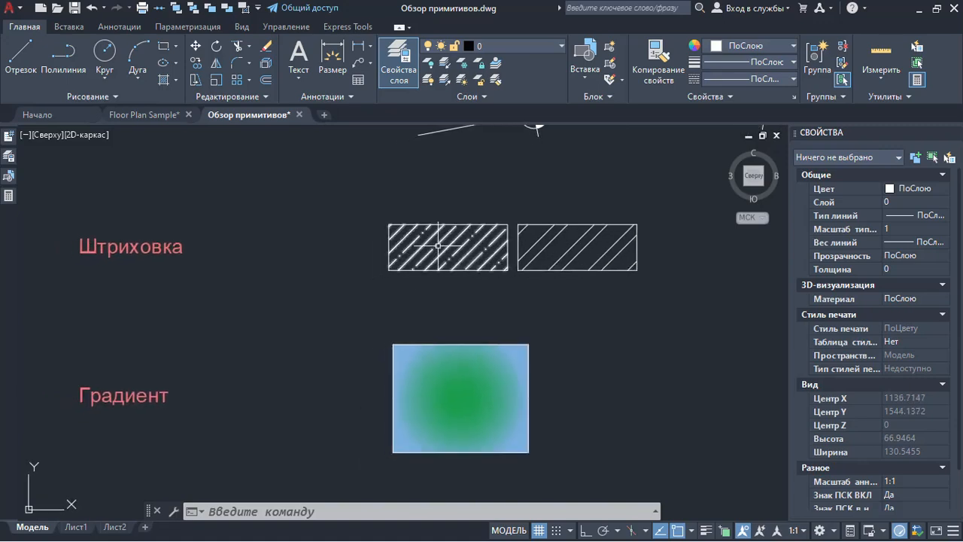
pyautogui.moveTo(429, 406); pyautogui.dragTo(489, 340, button='middle')
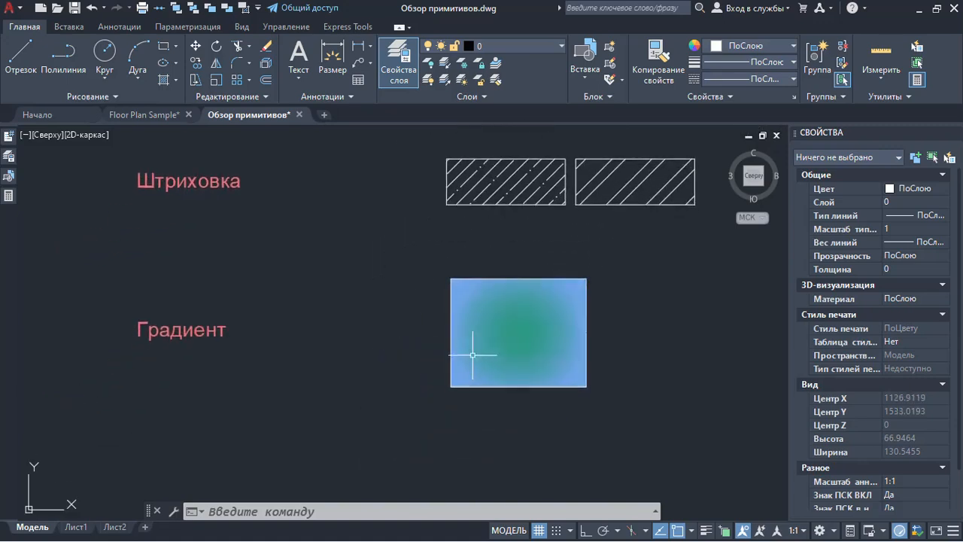
# Step: Find the Hatch and Gradient commands that match the samples, and view the whole Вспомогательные примитивы 2 group
pyautogui.click(177, 80)
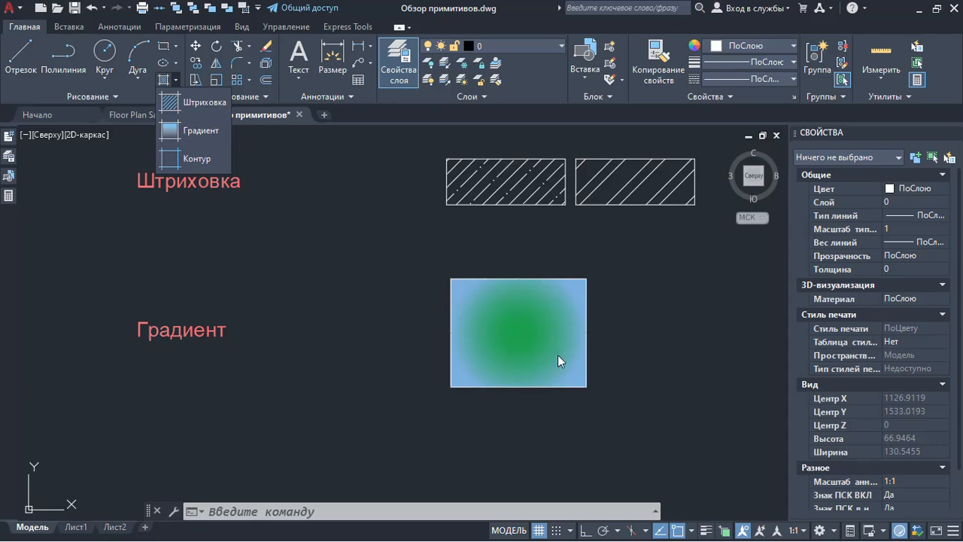
pyautogui.click(628, 332)
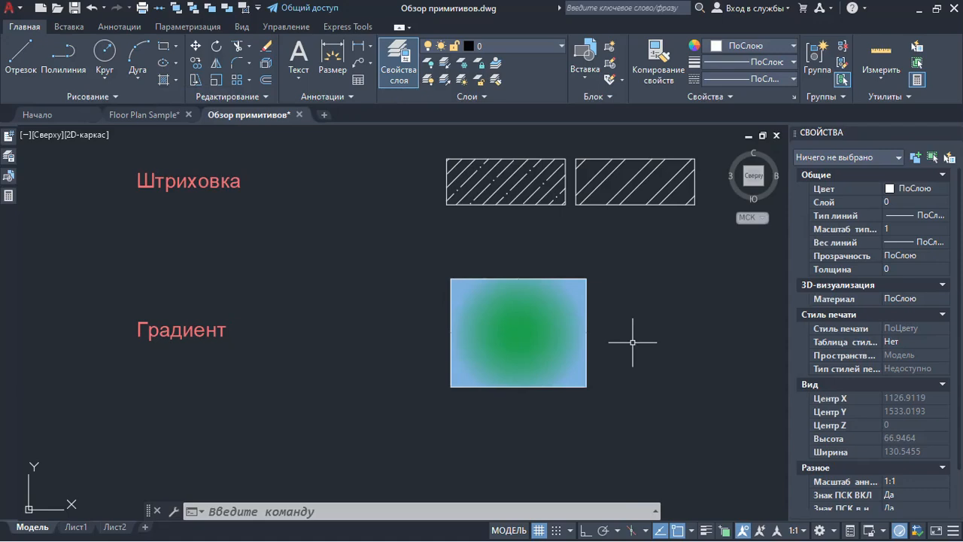
pyautogui.scroll(-5, 625, 344)
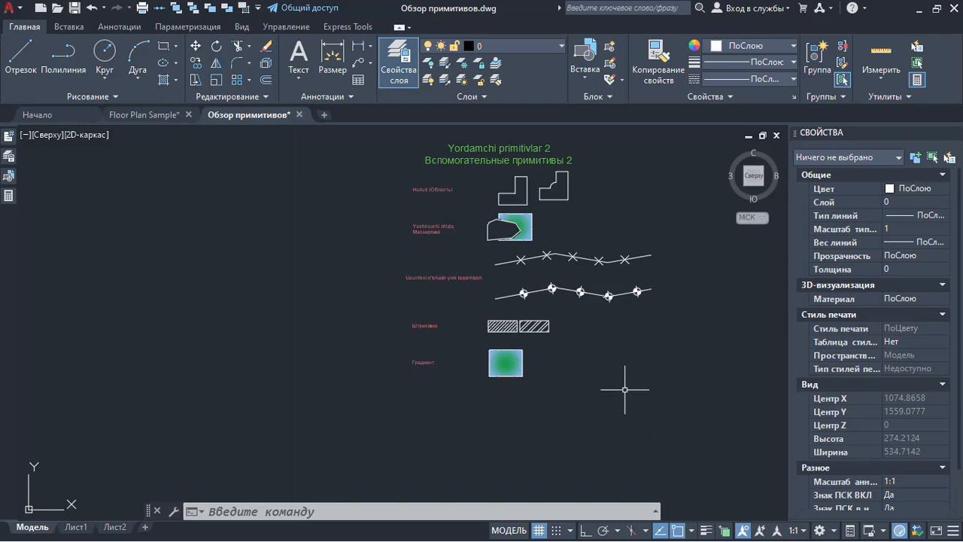
# Step: Return to the Asosiy primitivlar (Основные примитивы) group and examine its samples from line to spline
pyautogui.hotkey('alt', 'F9')
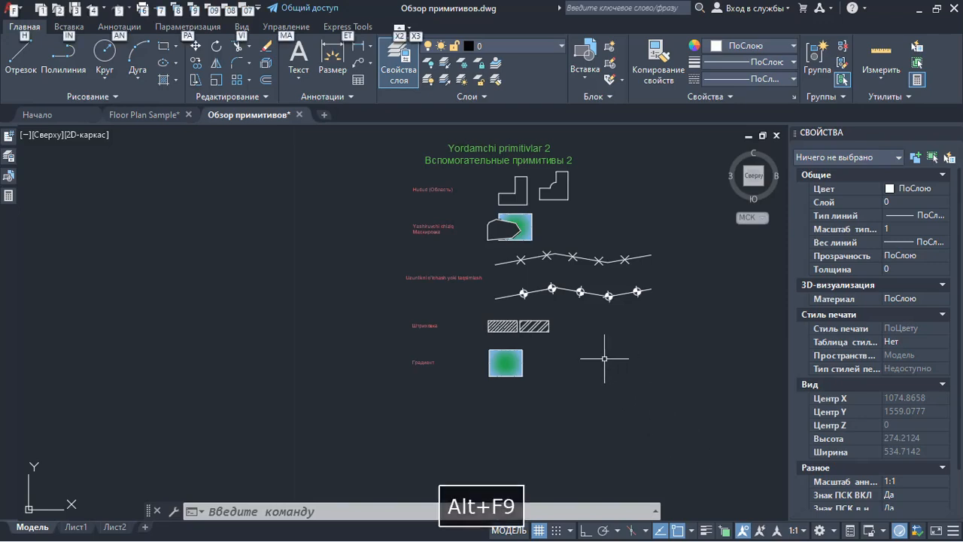
pyautogui.click(604, 359)
pyautogui.moveTo(606, 297); pyautogui.dragTo(552, 328, button='middle')
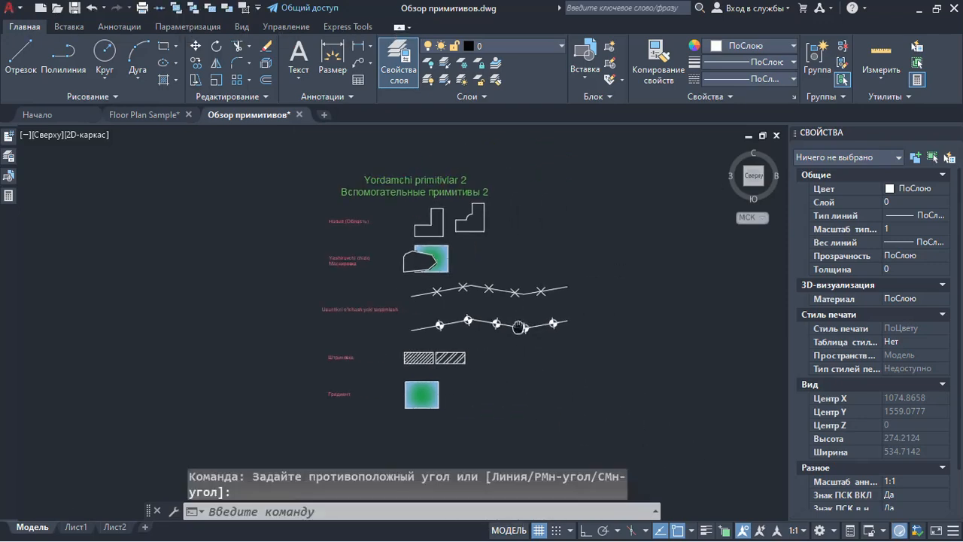
pyautogui.scroll(-5, 434, 274)
pyautogui.moveTo(433, 273); pyautogui.dragTo(593, 346, button='middle')
pyautogui.scroll(2, 419, 243)
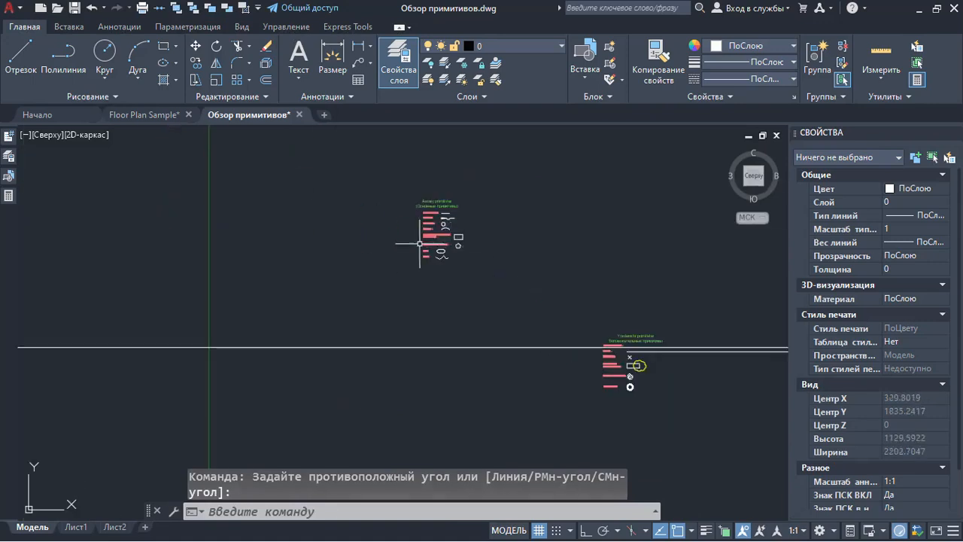
pyautogui.scroll(8, 419, 243)
pyautogui.moveTo(470, 241); pyautogui.dragTo(441, 269, button='middle')
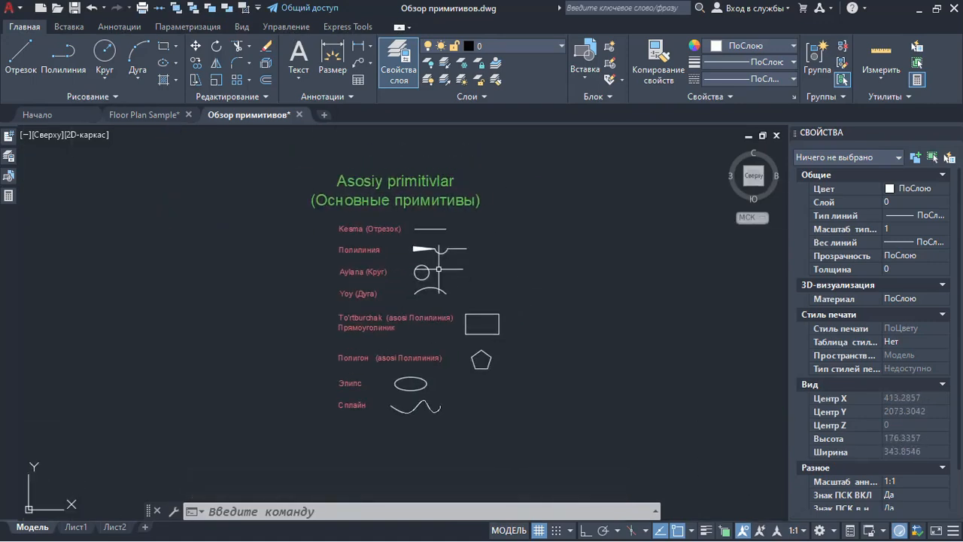